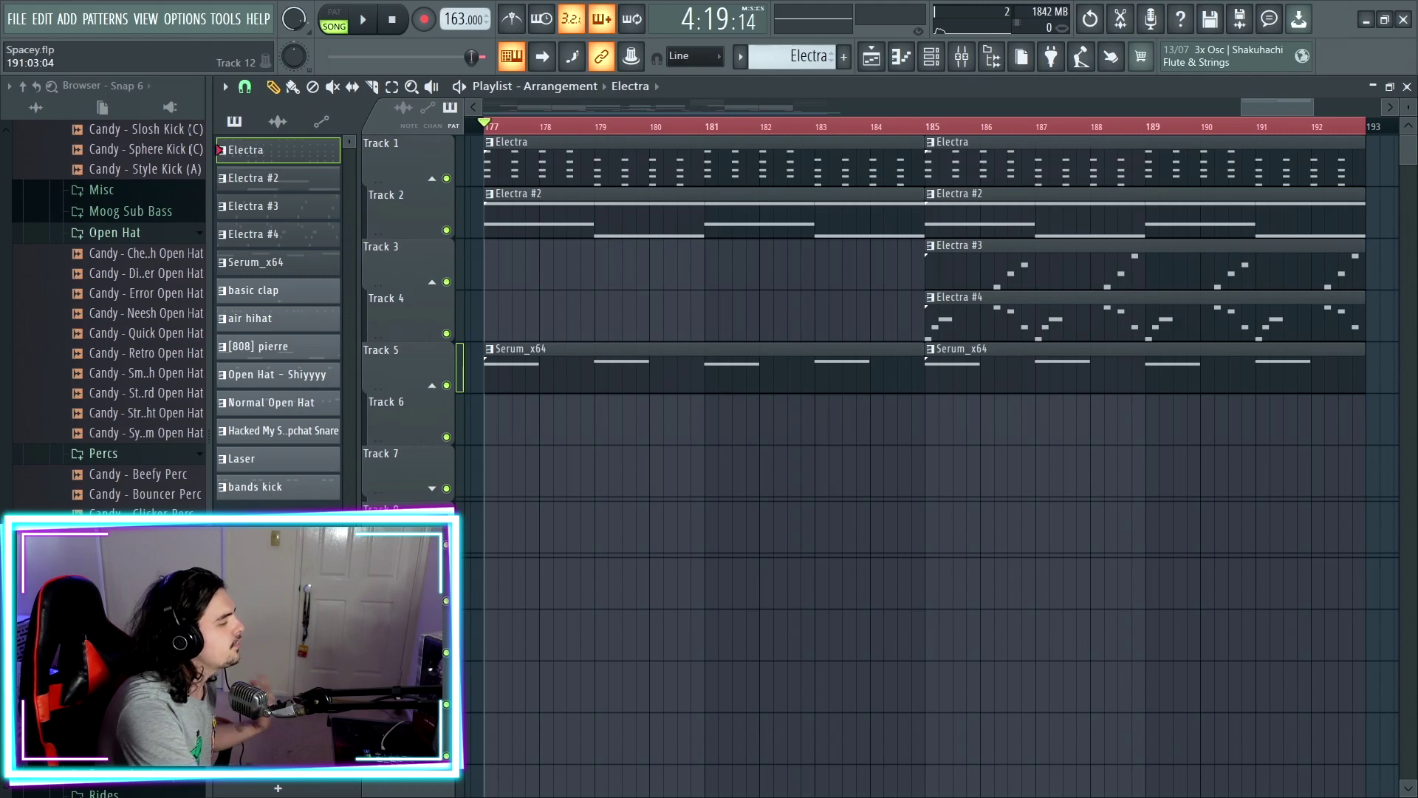
Open the Electra channel's instrument to view its loaded preset, and close it again.
{"action": "left_click", "coordinate": [932, 57]}
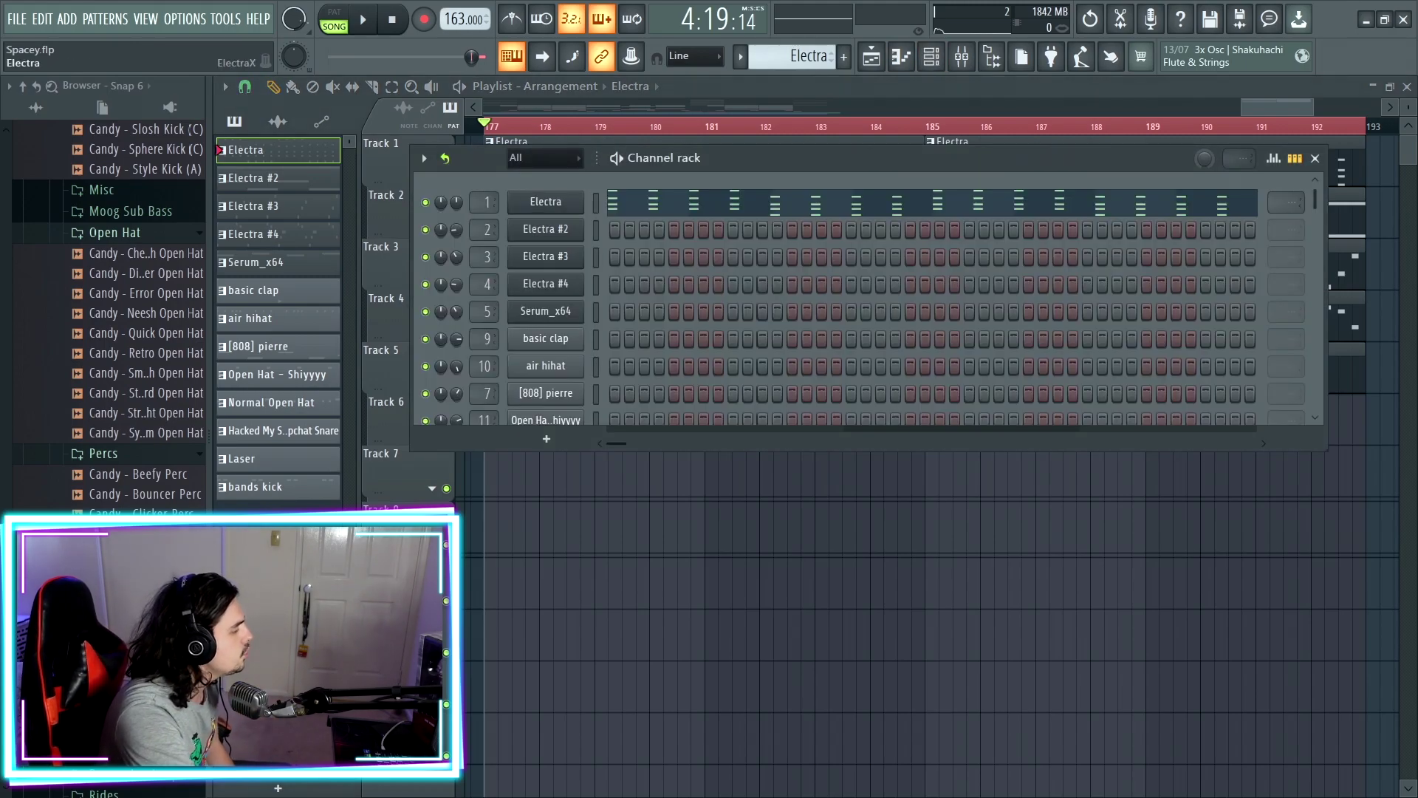
{"action": "left_click", "coordinate": [545, 201]}
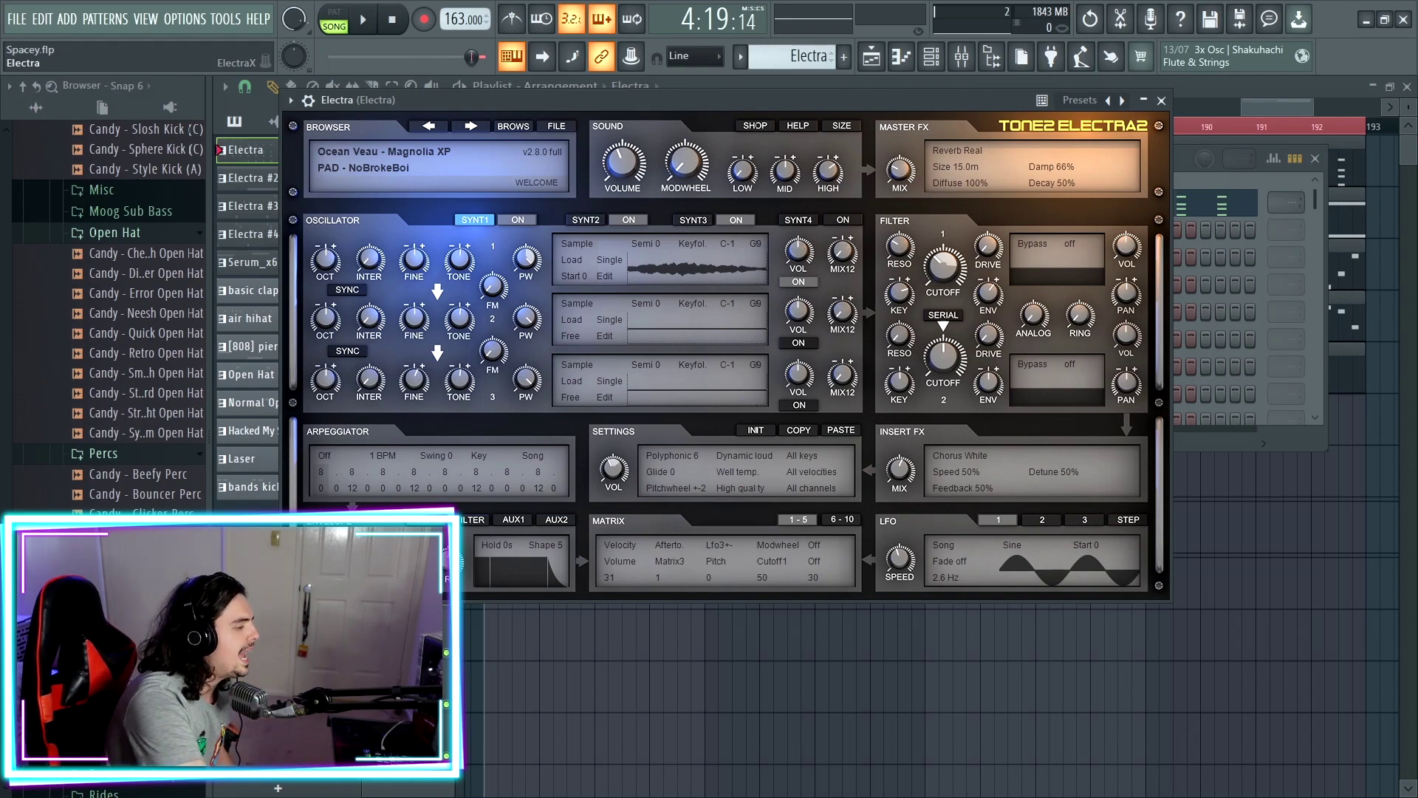
{"action": "left_click", "coordinate": [1162, 100]}
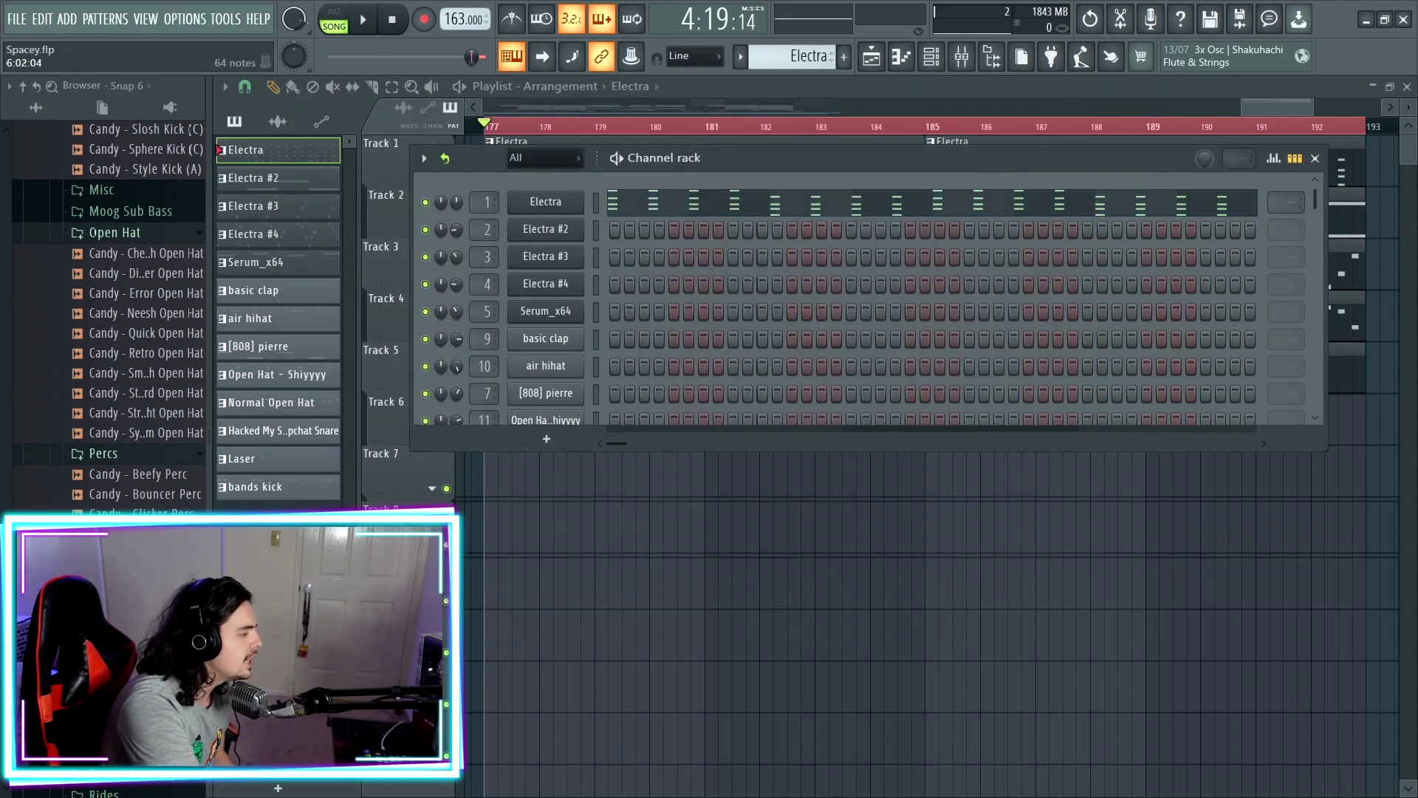
Open the Electra pattern in the piano roll and highlight the D#5, F#5, A#5 and D#6 notes of the first chord.
{"action": "key", "text": "F7"}
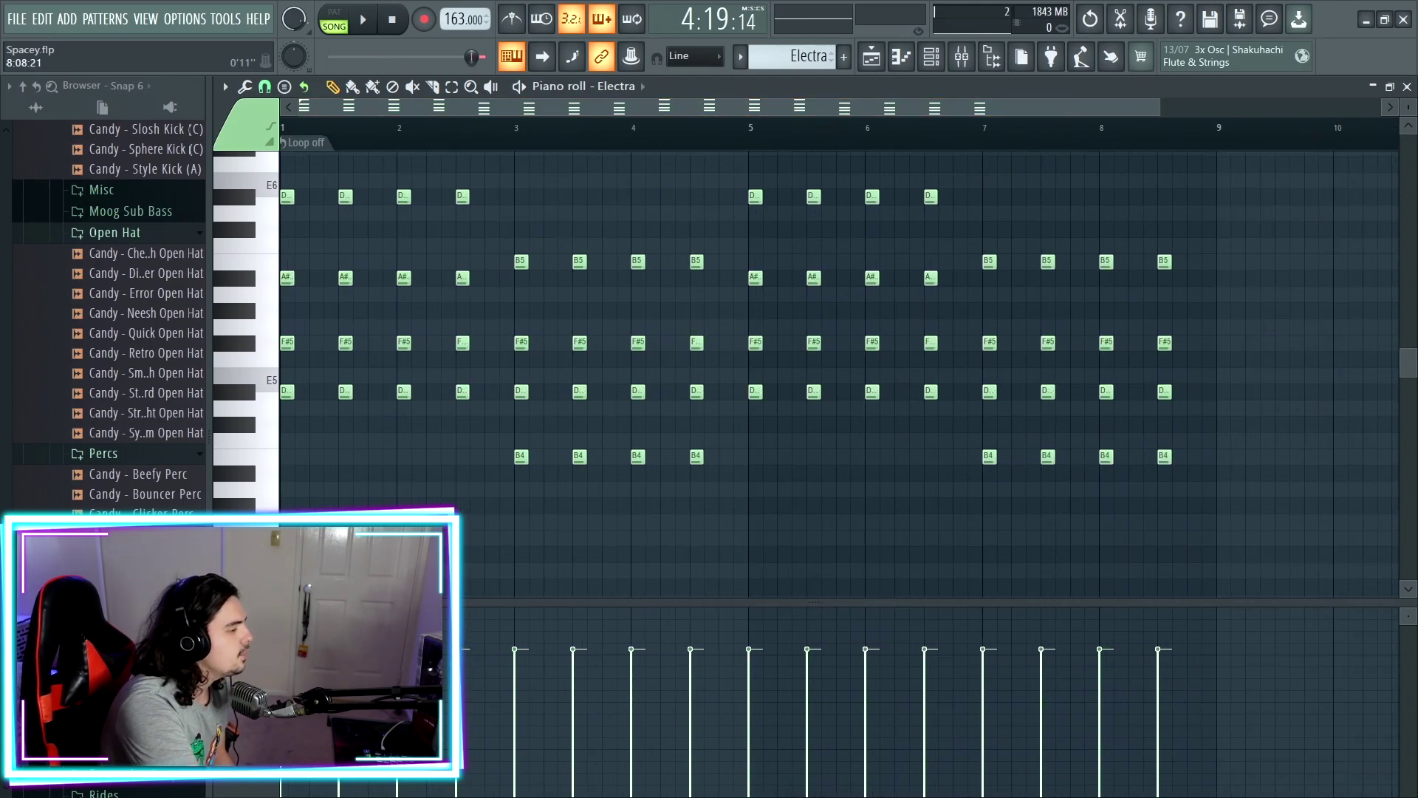
{"action": "scroll", "coordinate": [573, 107], "scroll_direction": "up", "scroll_amount": 2}
{"action": "scroll", "coordinate": [385, 107], "scroll_direction": "up", "scroll_amount": 4}
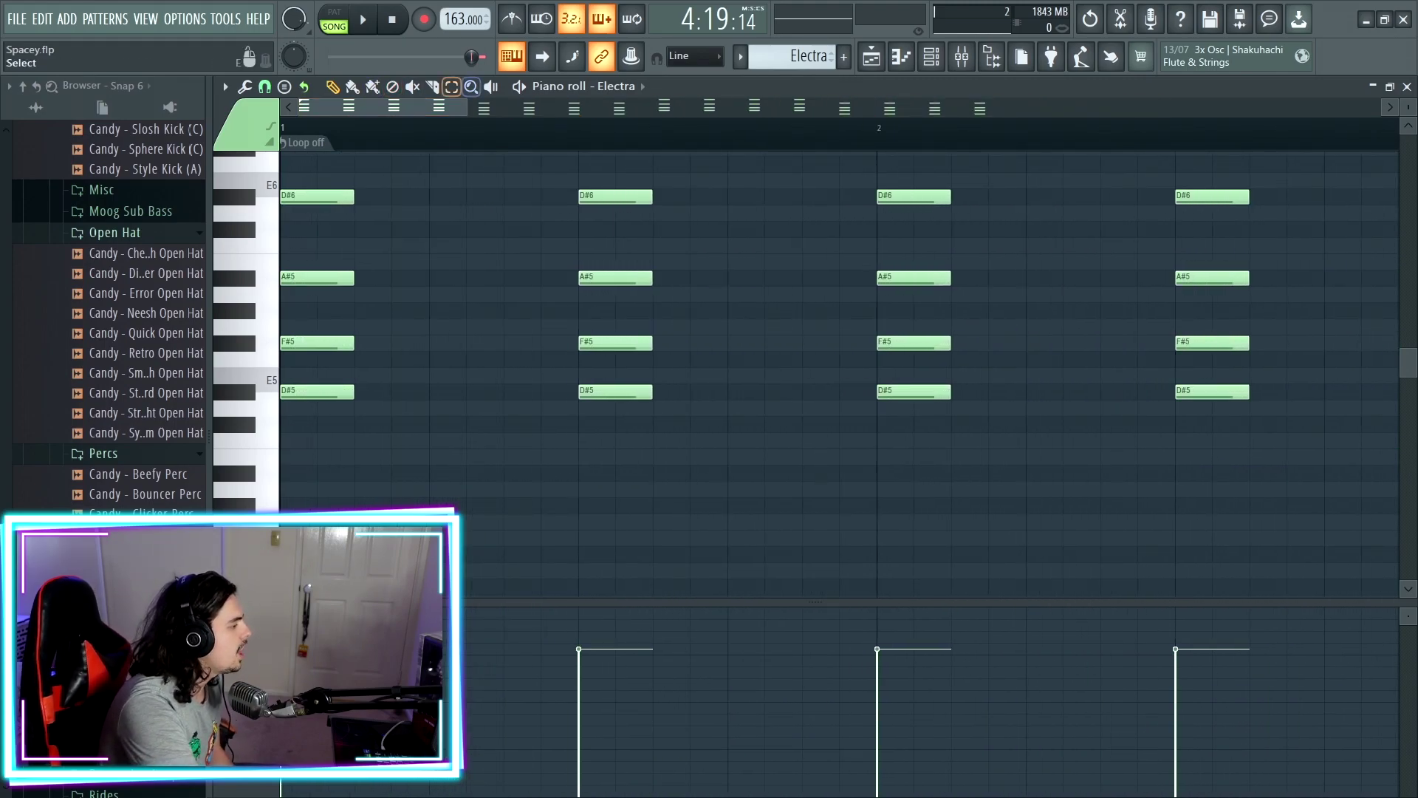
{"action": "left_click", "coordinate": [317, 391]}
{"action": "left_click", "coordinate": [313, 343]}
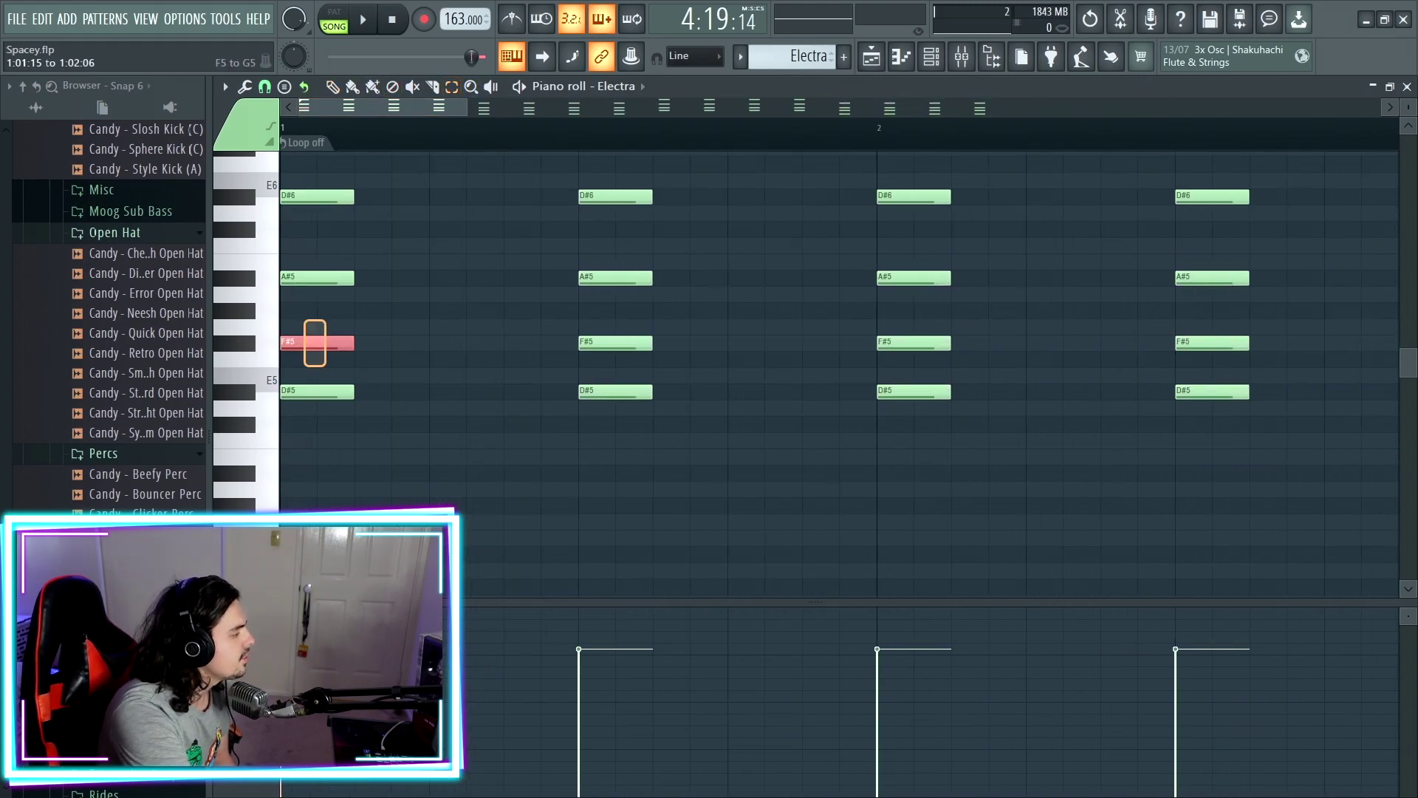
{"action": "left_click", "coordinate": [309, 277]}
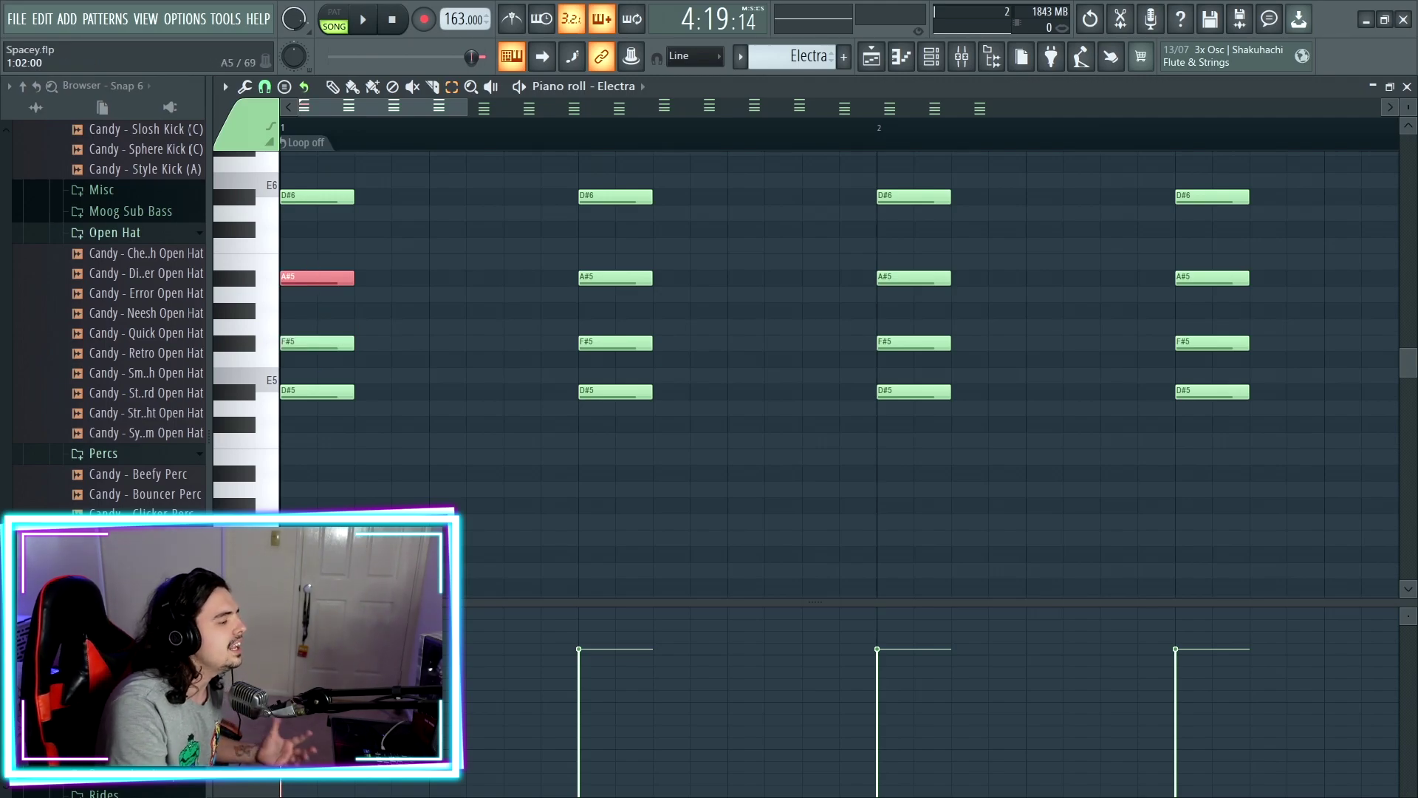
{"action": "scroll", "coordinate": [317, 296], "scroll_direction": "up", "scroll_amount": 1}
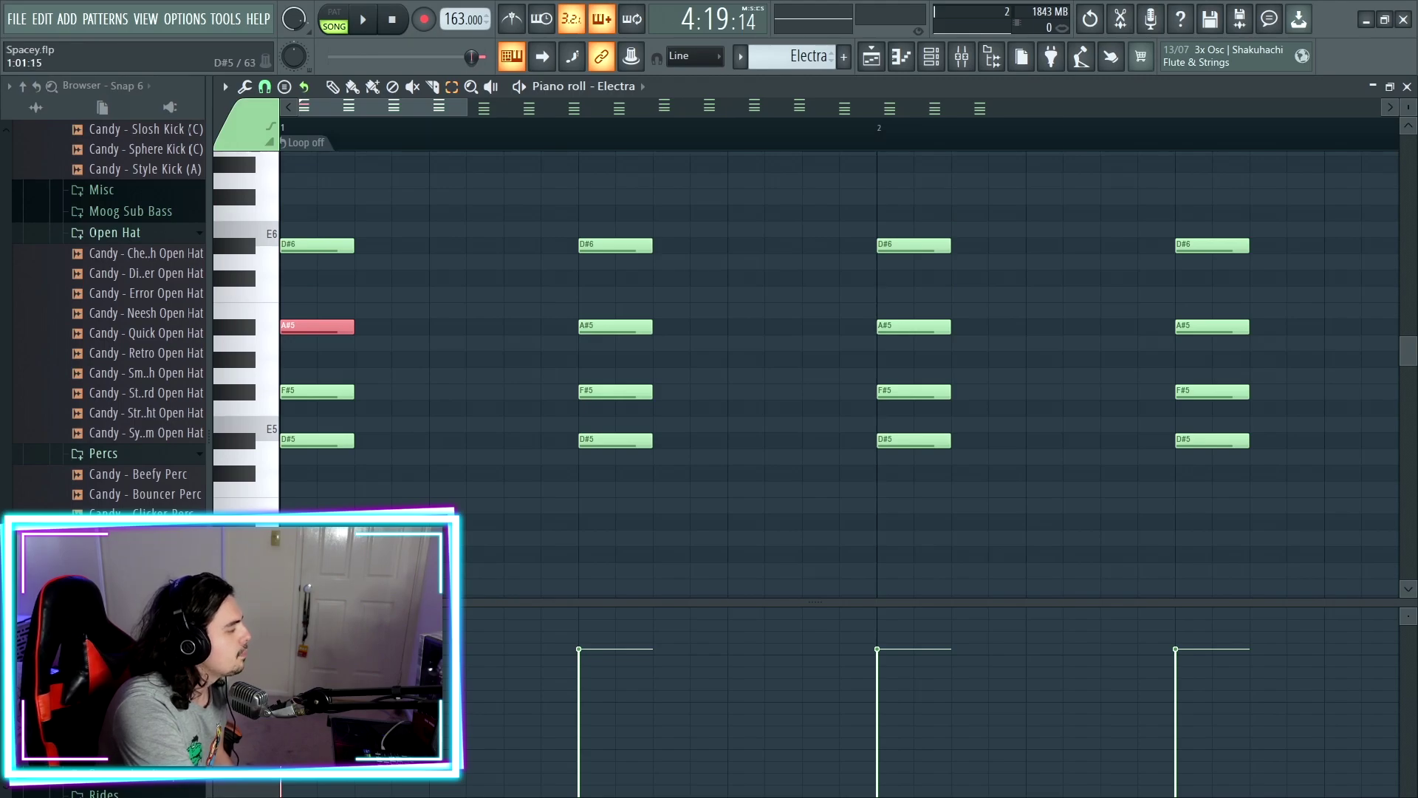
{"action": "left_click_drag", "start_coordinate": [297, 207], "coordinate": [412, 285]}
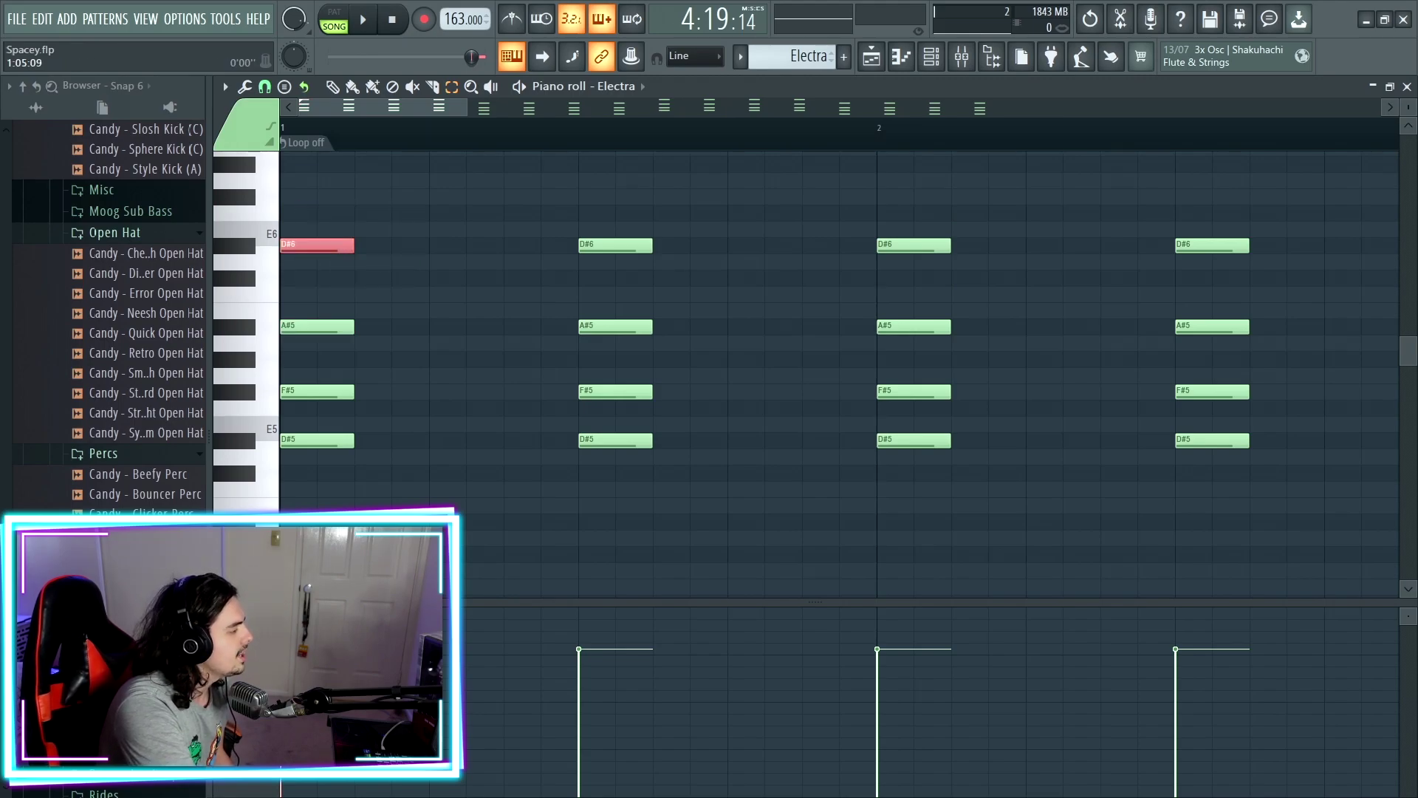
Box-select the second chord in bar 1 to point out the repeated D#5, F#5, A#5 and D#6 notes, and clear the selection.
{"action": "scroll", "coordinate": [813, 222], "scroll_direction": "down", "scroll_amount": 5}
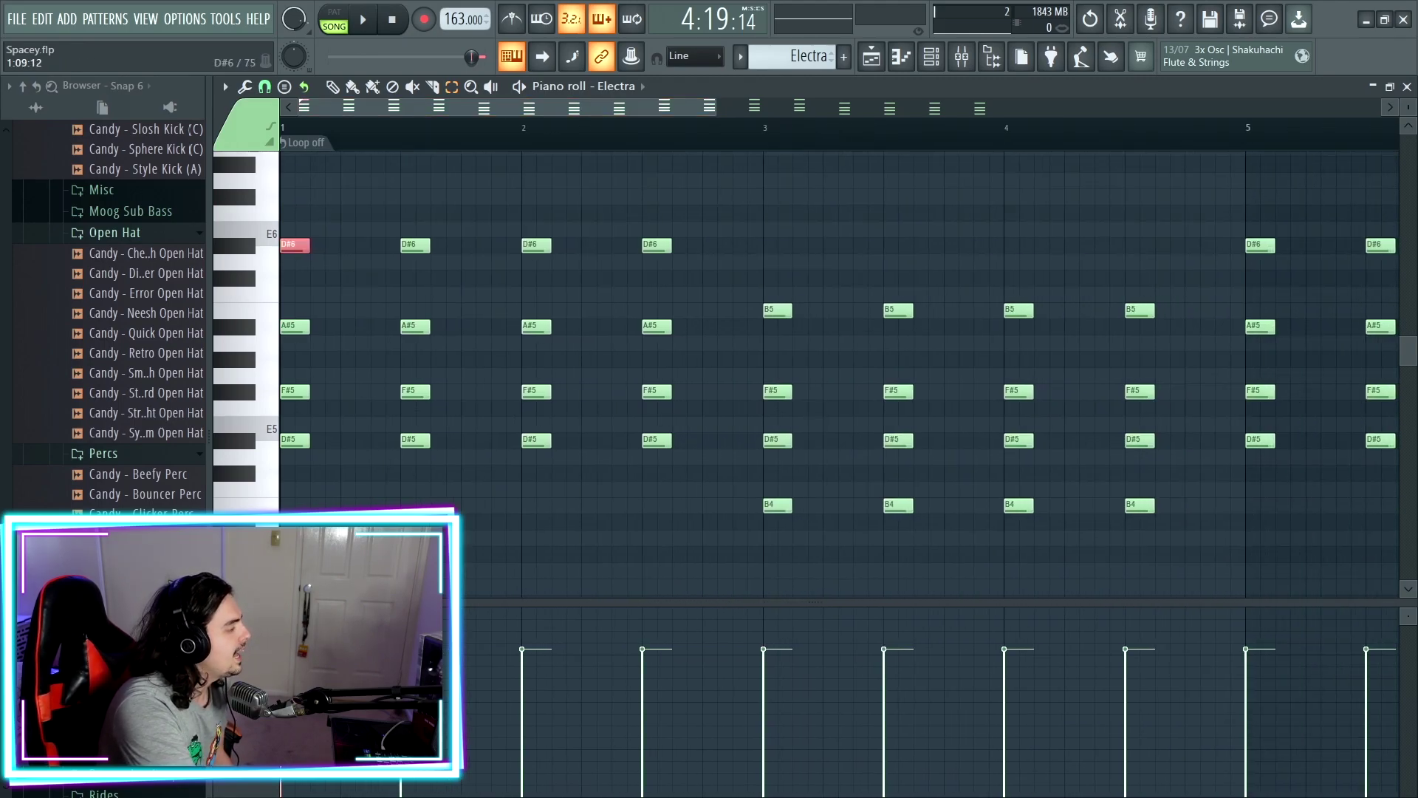
{"action": "left_click_drag", "start_coordinate": [367, 173], "coordinate": [348, 512]}
{"action": "left_click_drag", "start_coordinate": [412, 222], "coordinate": [443, 510]}
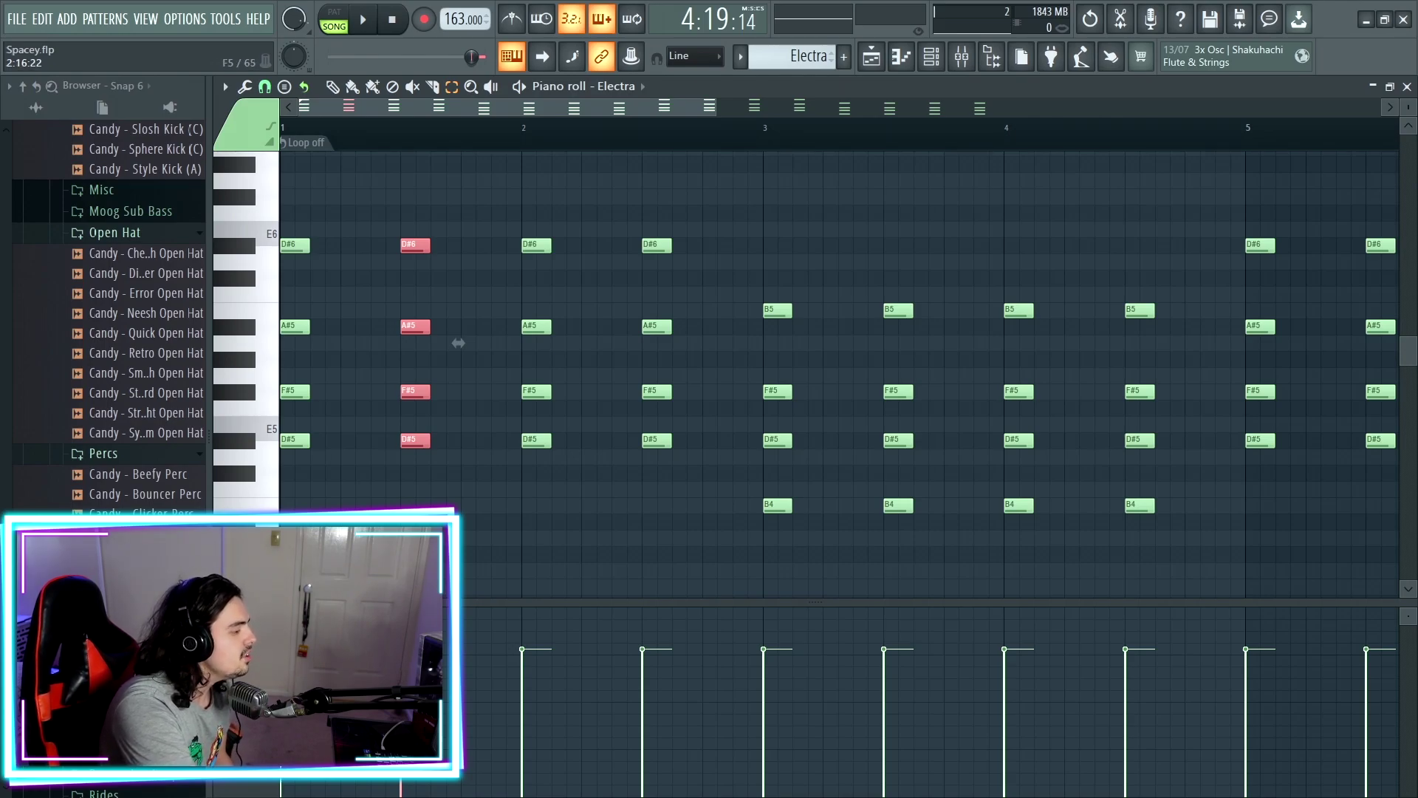
{"action": "key", "text": "ctrl+d"}
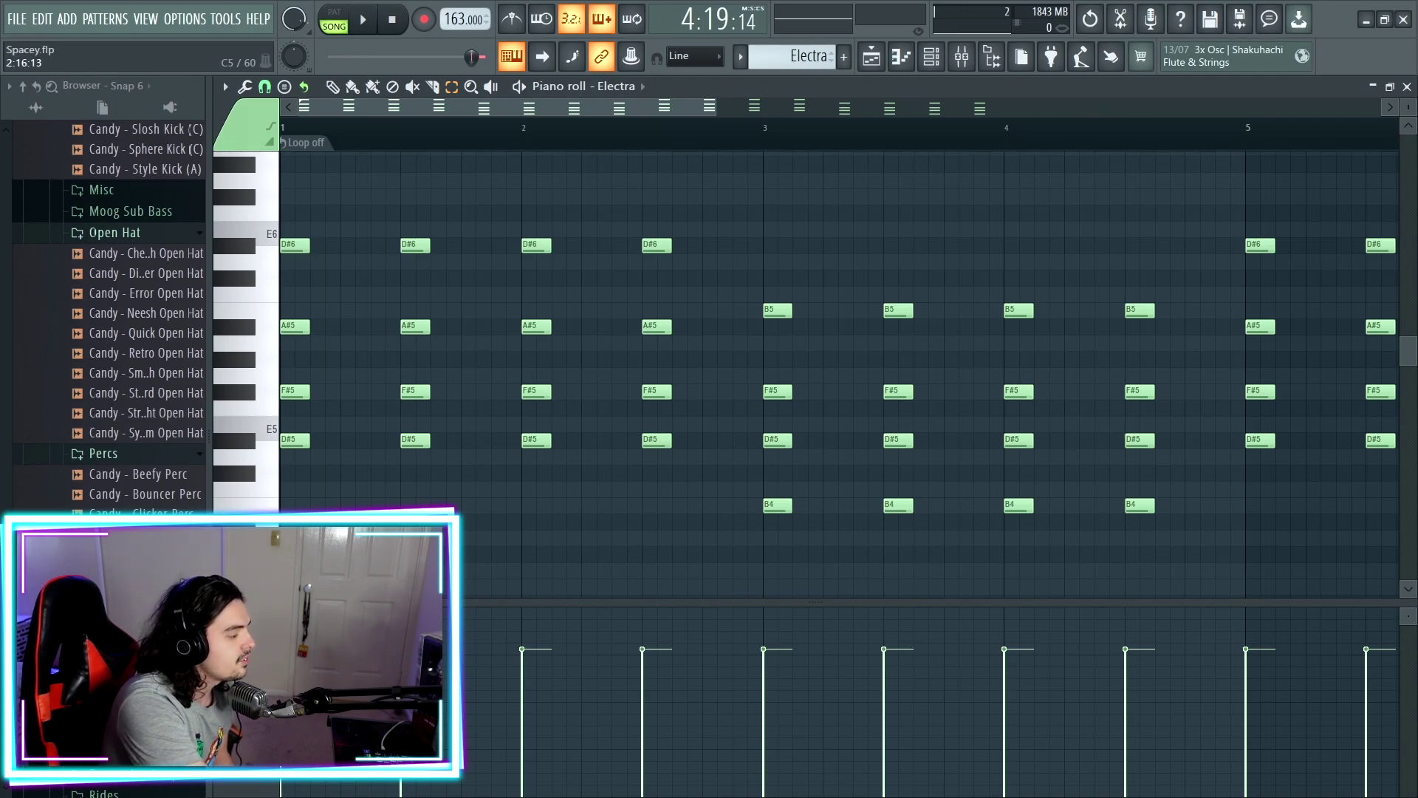
Highlight the B4, D#5, F#5 and B5 notes of the repeated chord in bars 3 and 4.
{"action": "left_click_drag", "start_coordinate": [757, 482], "coordinate": [1226, 546]}
{"action": "left_click", "coordinate": [775, 439]}
{"action": "left_click", "coordinate": [776, 390]}
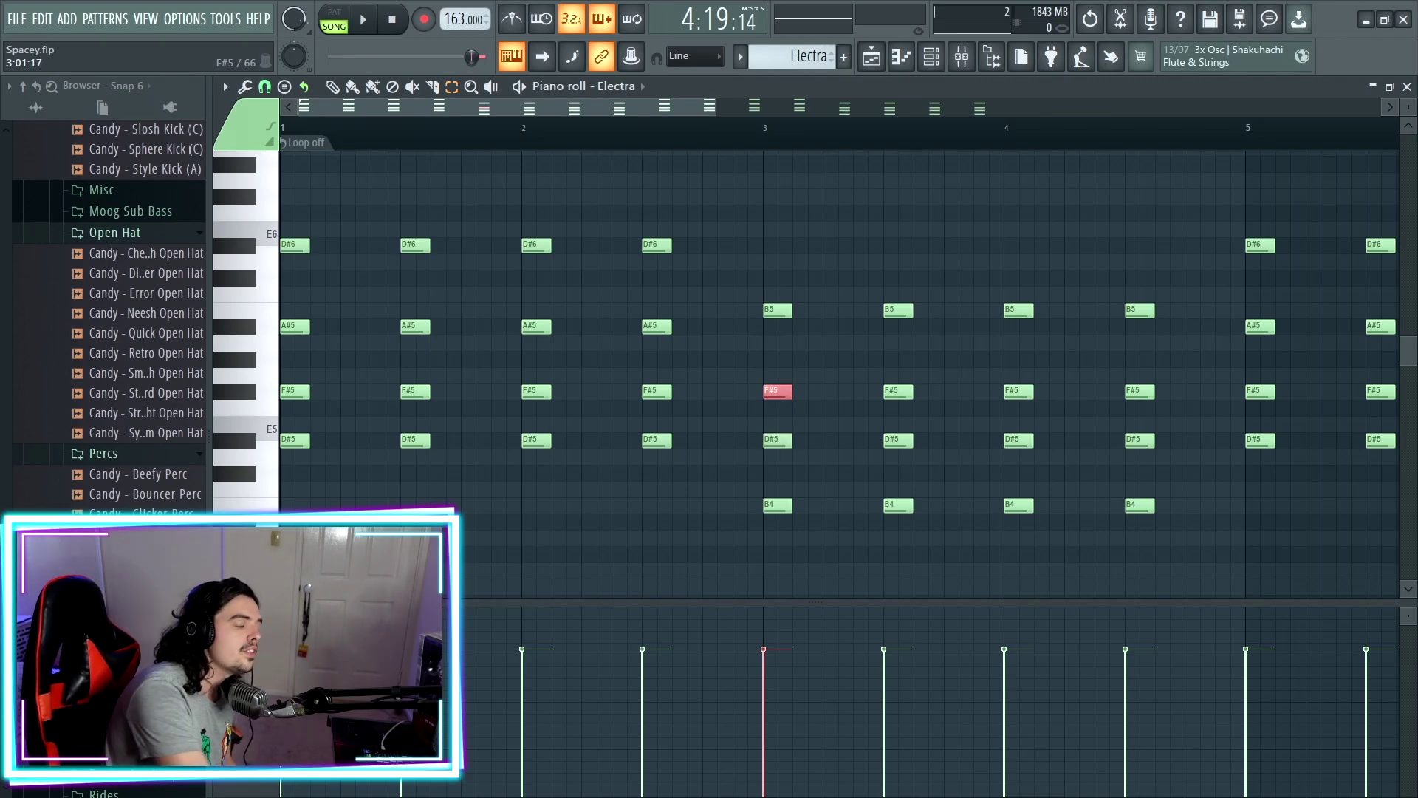
{"action": "left_click_drag", "start_coordinate": [737, 498], "coordinate": [1226, 546]}
{"action": "left_click_drag", "start_coordinate": [761, 271], "coordinate": [1183, 311]}
{"action": "scroll", "coordinate": [1182, 310], "scroll_direction": "down", "scroll_amount": 5, "text": "ctrl"}
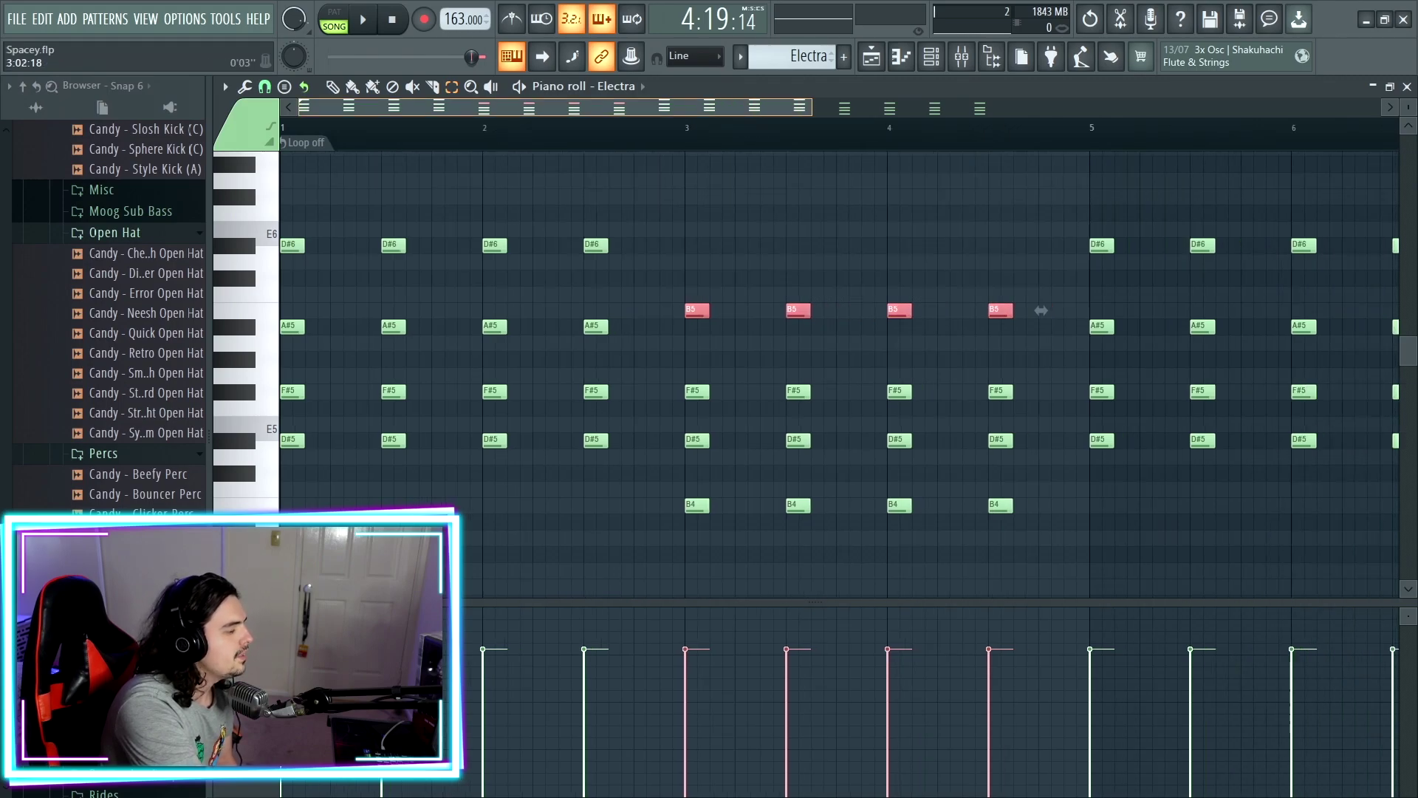
Play the Electra pattern from the start in pattern mode, stop it, and check its mixer track's effect slots.
{"action": "key", "text": "l"}
{"action": "key", "text": "l"}
{"action": "key", "text": "l"}
{"action": "key", "text": "space"}
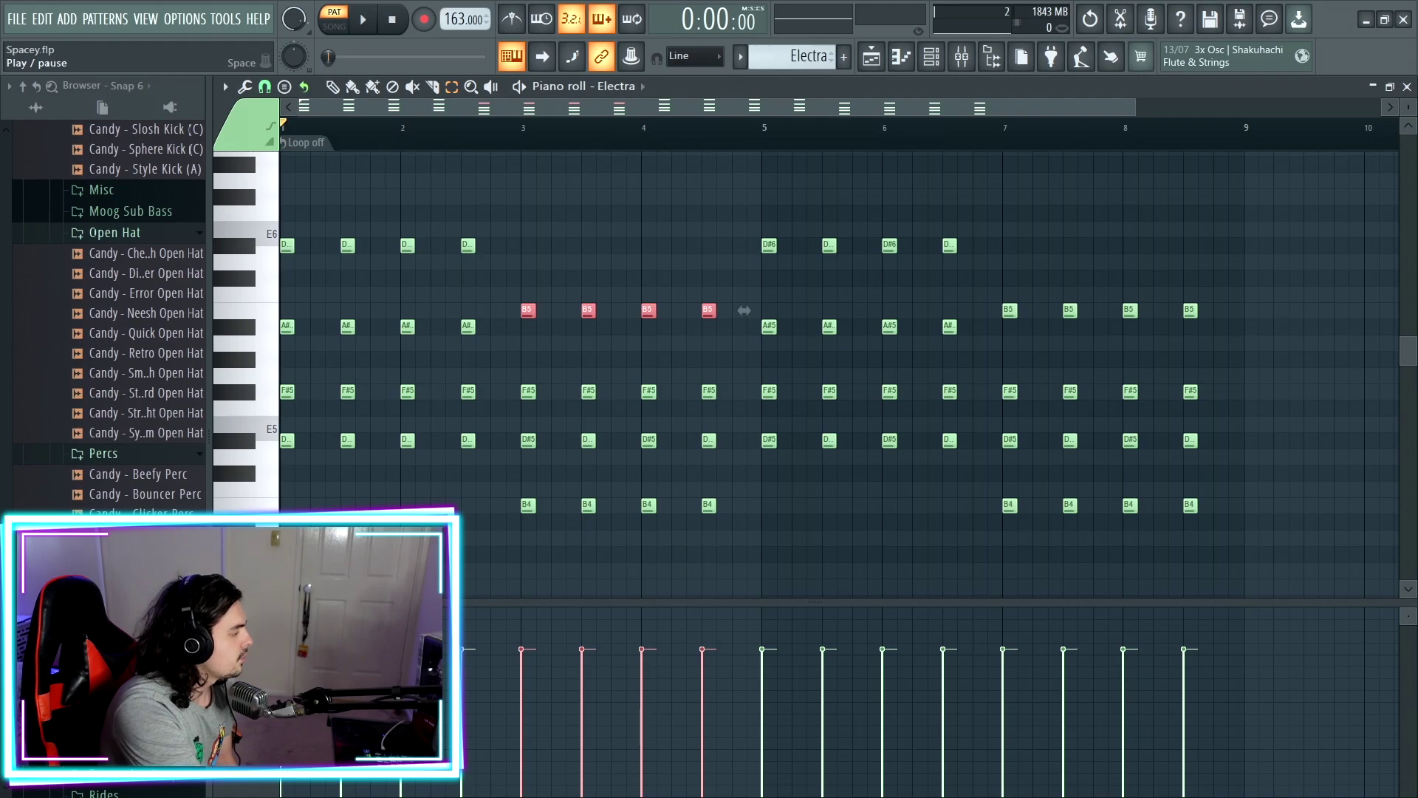
{"action": "key", "text": "space"}
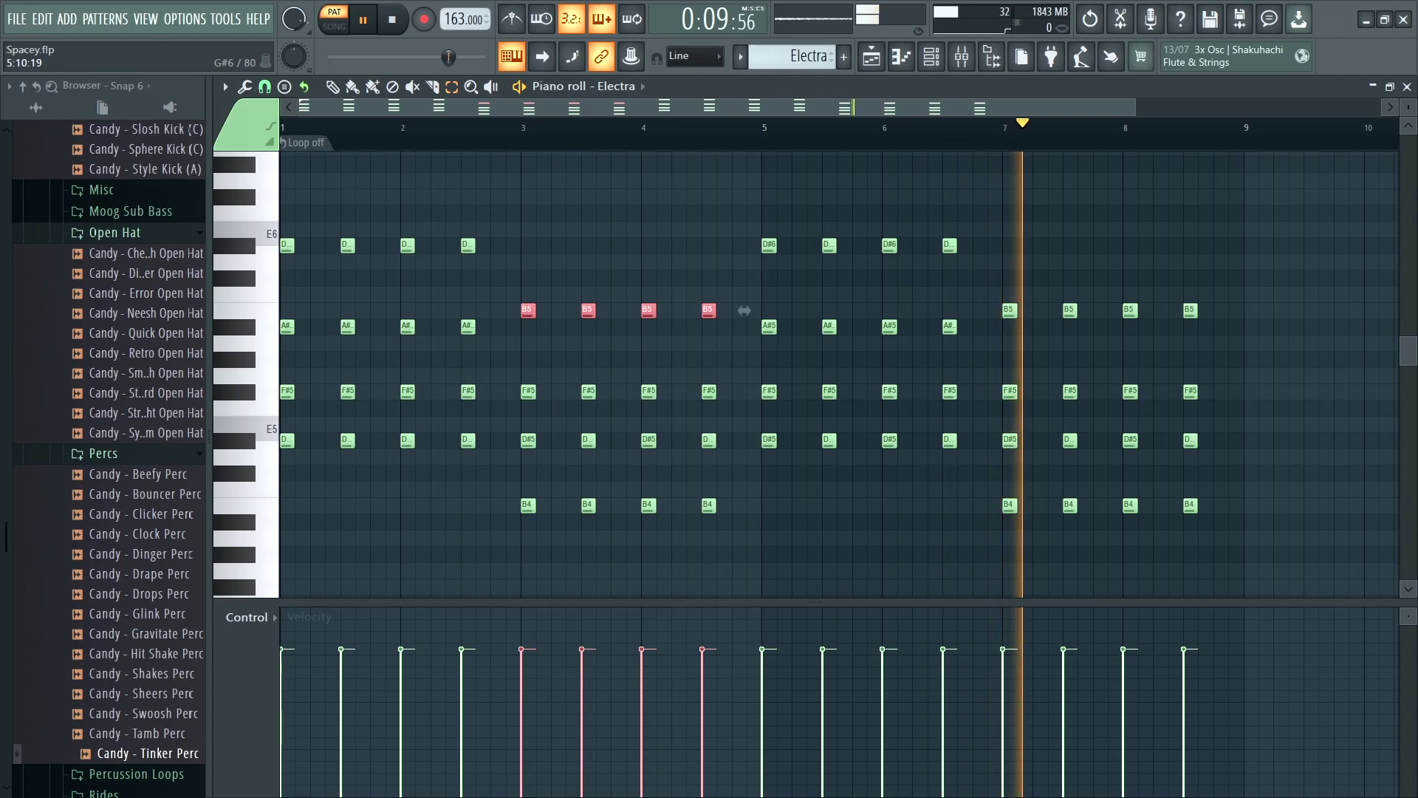
{"action": "key", "text": "space"}
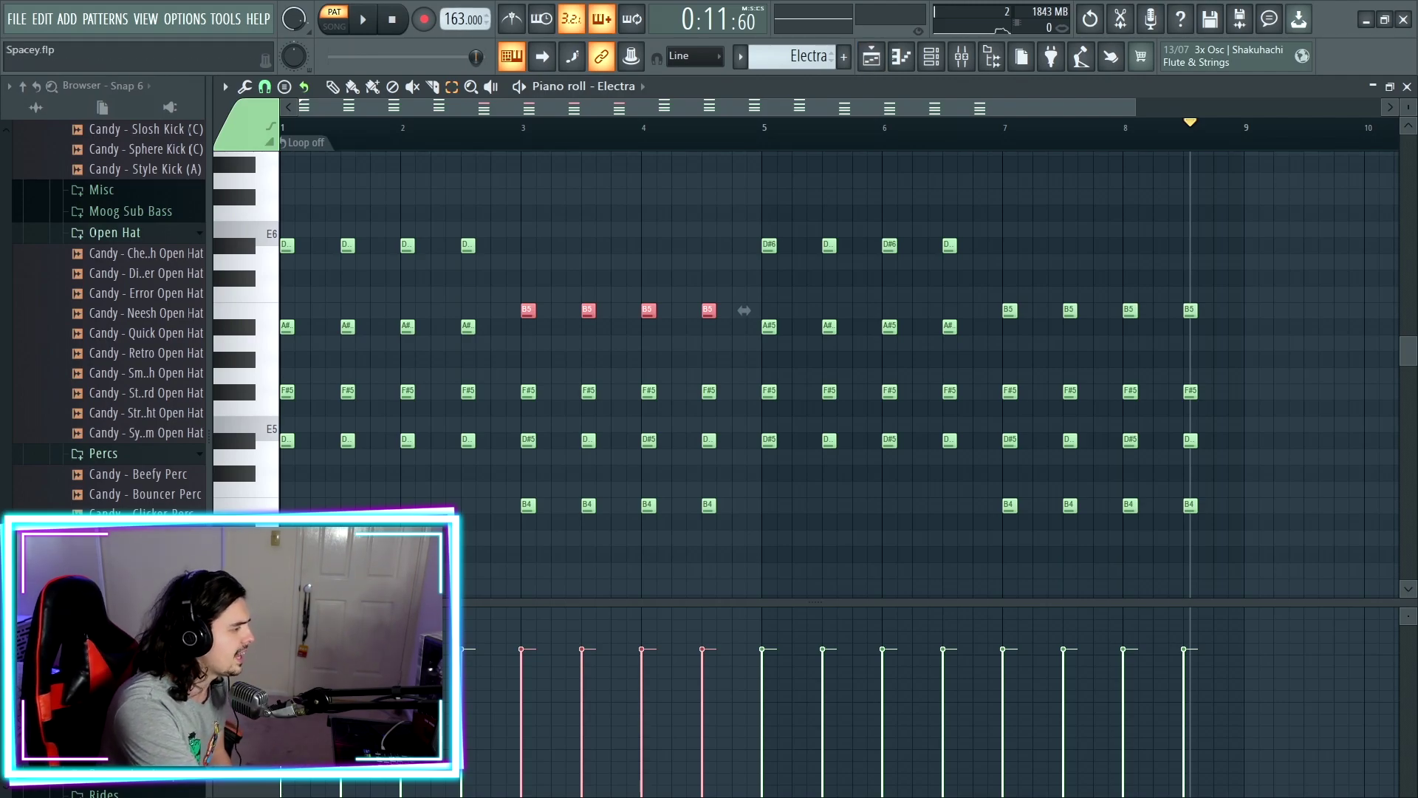
{"action": "left_click", "coordinate": [961, 57]}
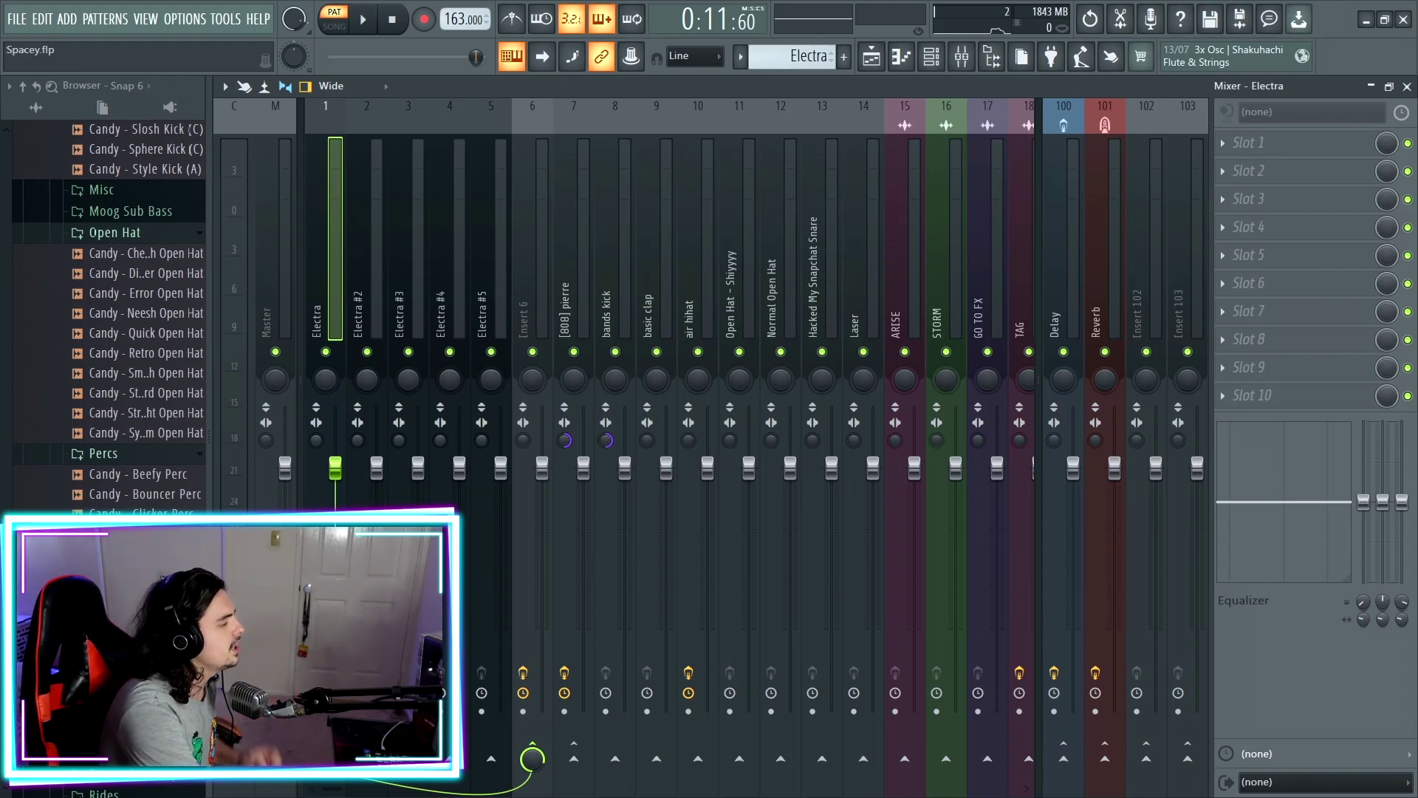
Switch to the Electra #2 pattern and open that channel's instrument to view its preset, closing it again.
{"action": "left_click", "coordinate": [871, 56]}
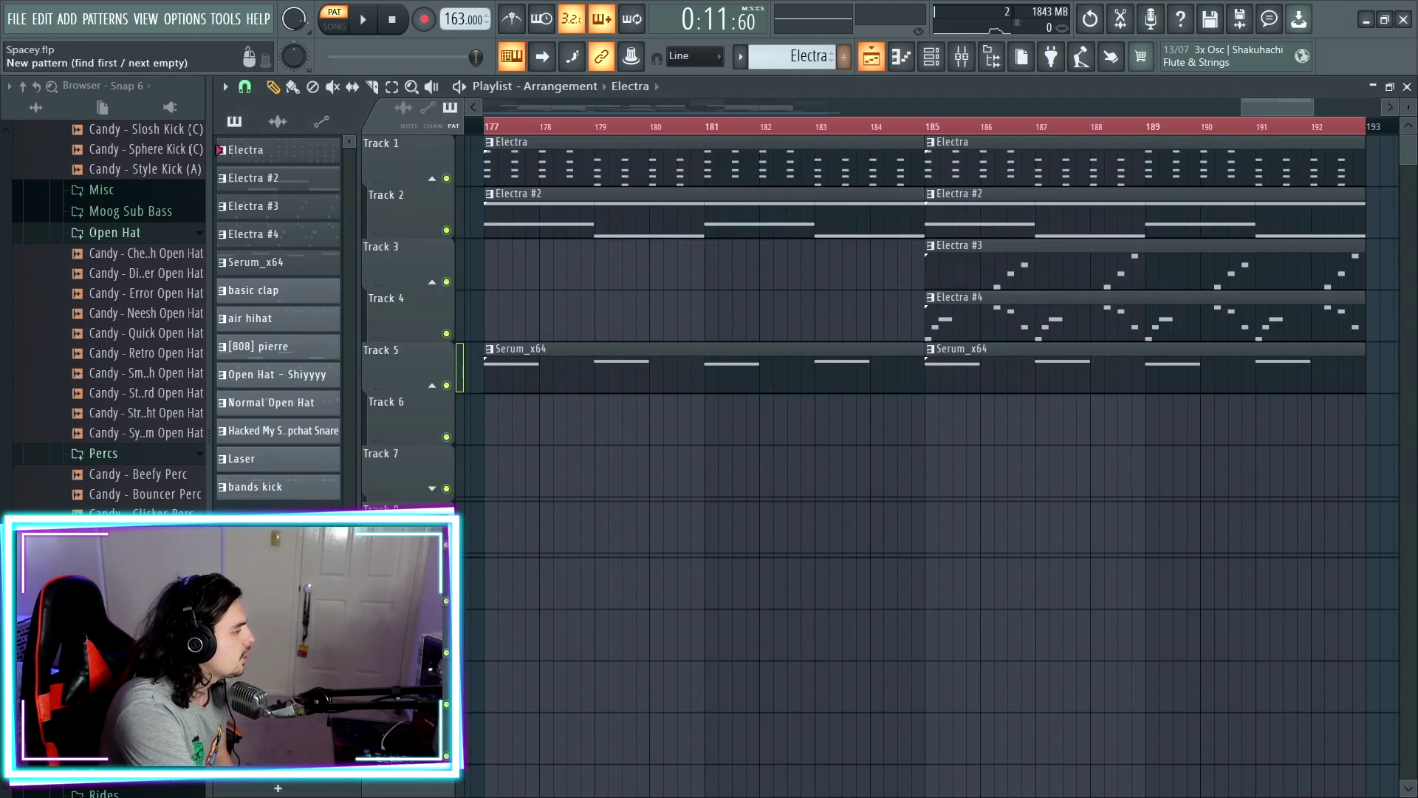
{"action": "scroll", "coordinate": [805, 56], "scroll_direction": "down", "scroll_amount": 1}
{"action": "left_click", "coordinate": [932, 56]}
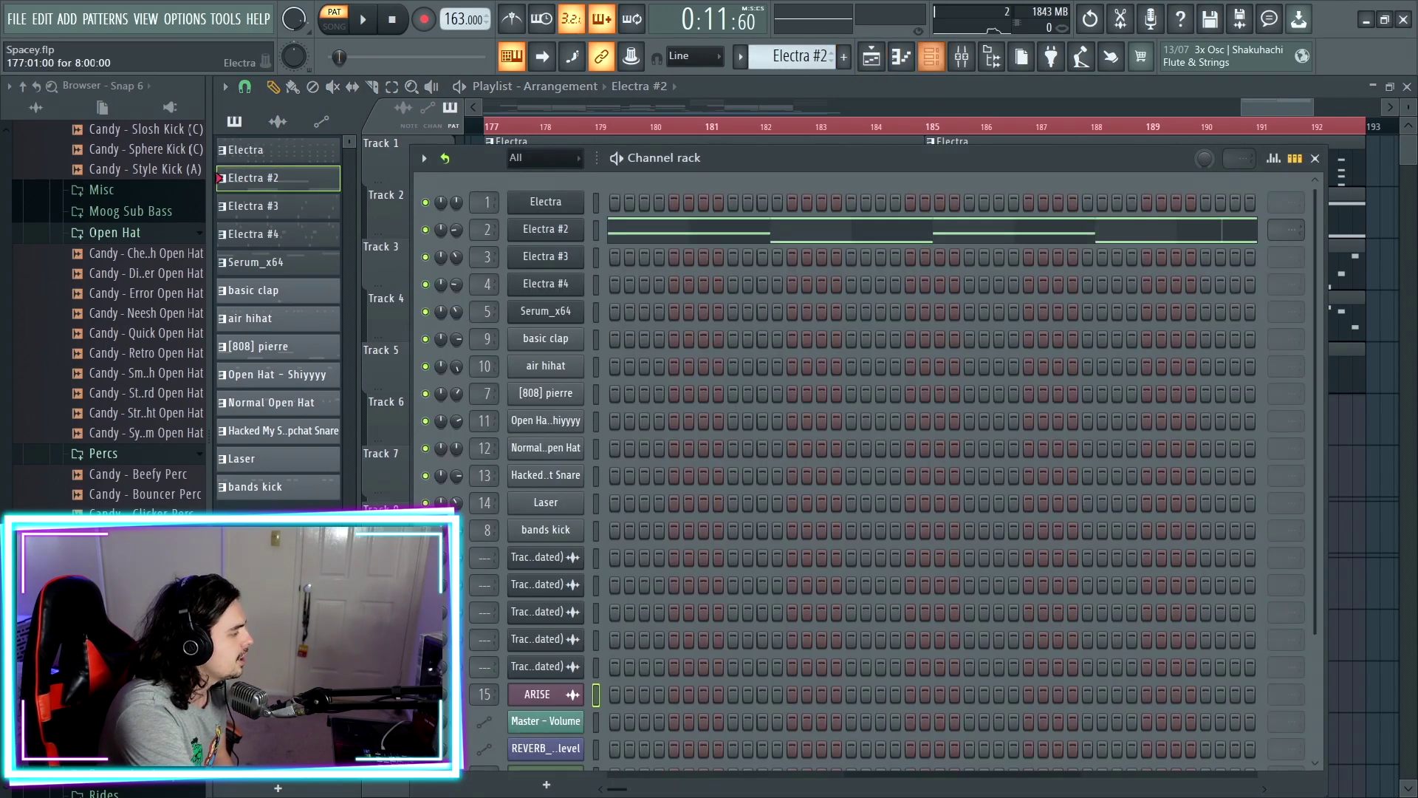
{"action": "left_click", "coordinate": [537, 227]}
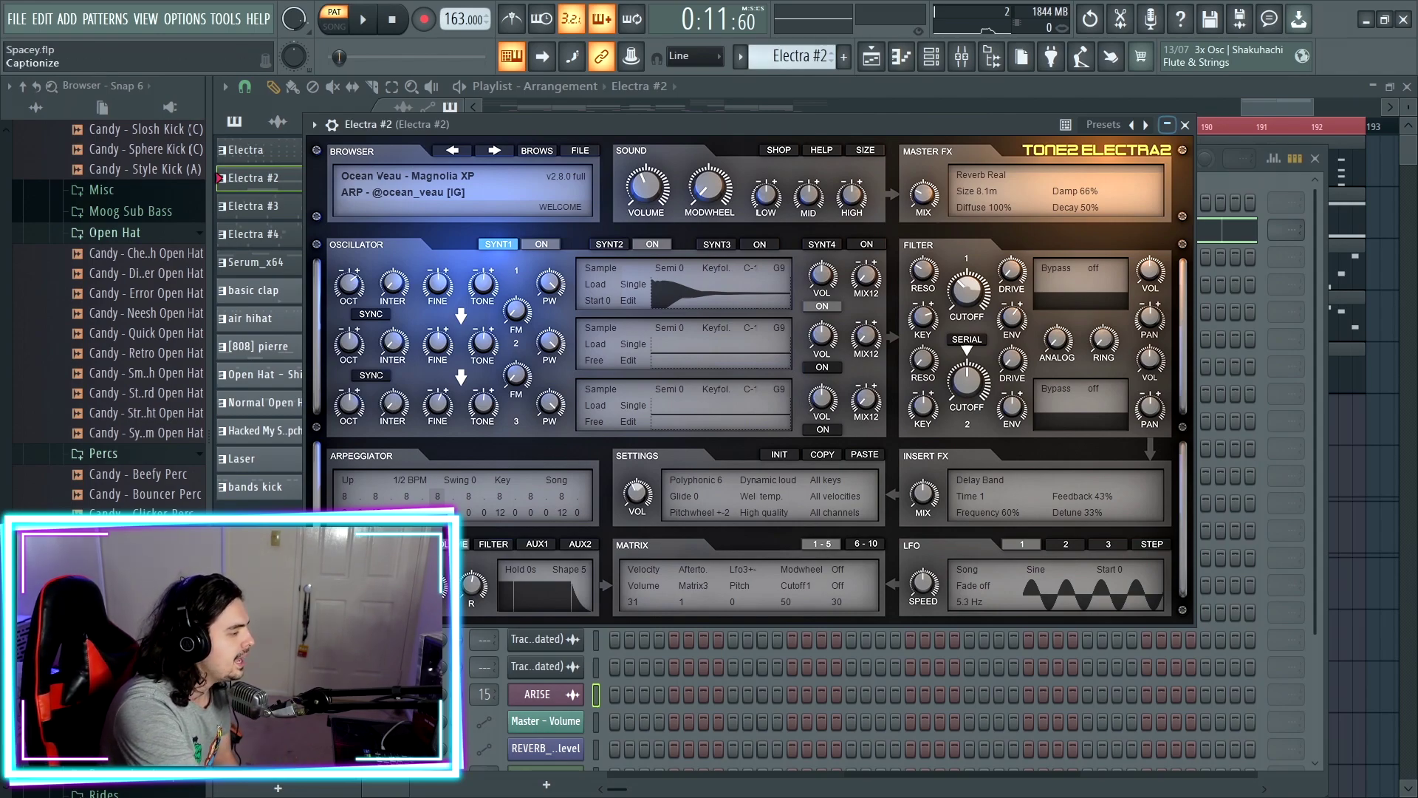
{"action": "left_click", "coordinate": [1185, 124]}
Open Electra #2 in the piano roll and highlight its two-note combinations: D#5 with A#5, and B4 with A#5.
{"action": "left_click", "coordinate": [879, 228]}
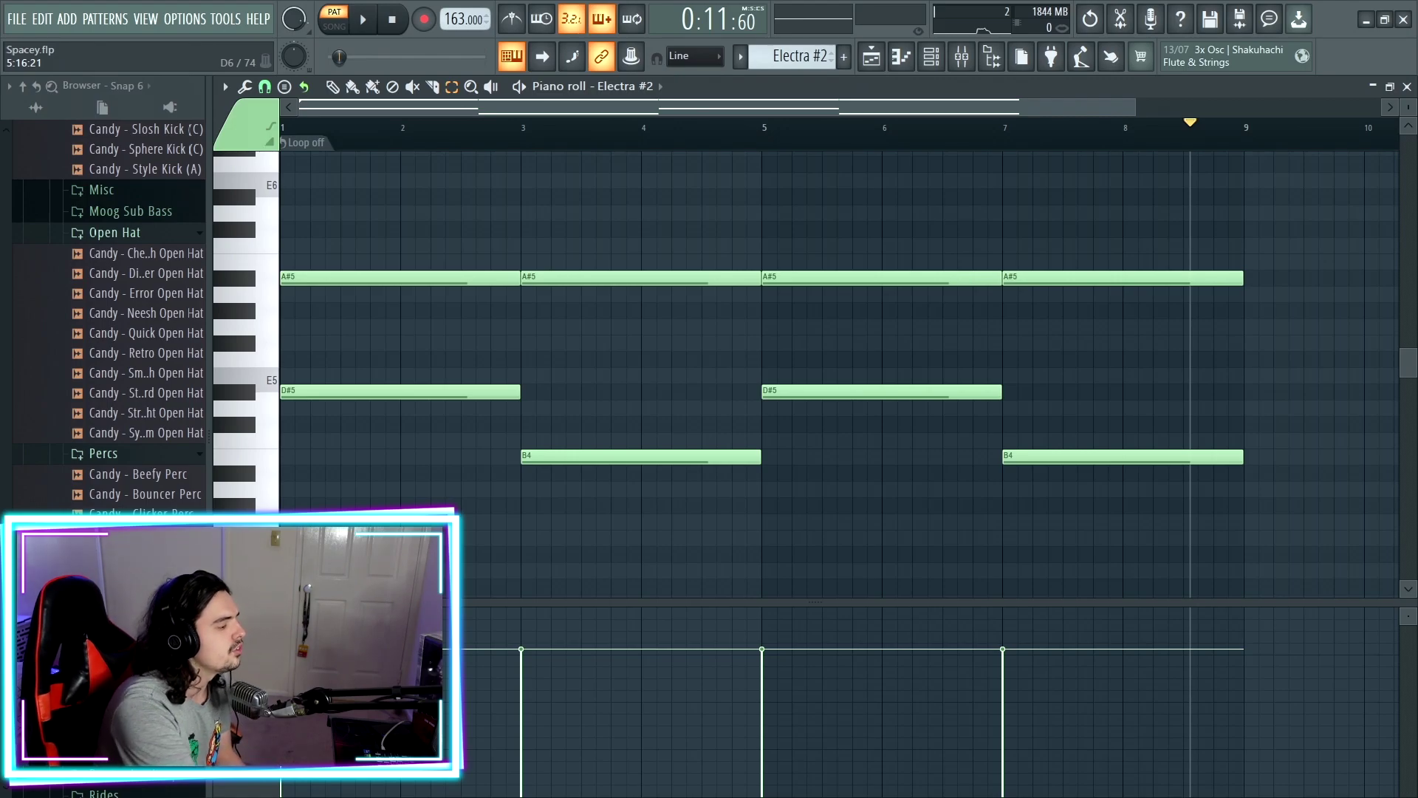
{"action": "left_click_drag", "start_coordinate": [310, 369], "coordinate": [382, 466]}
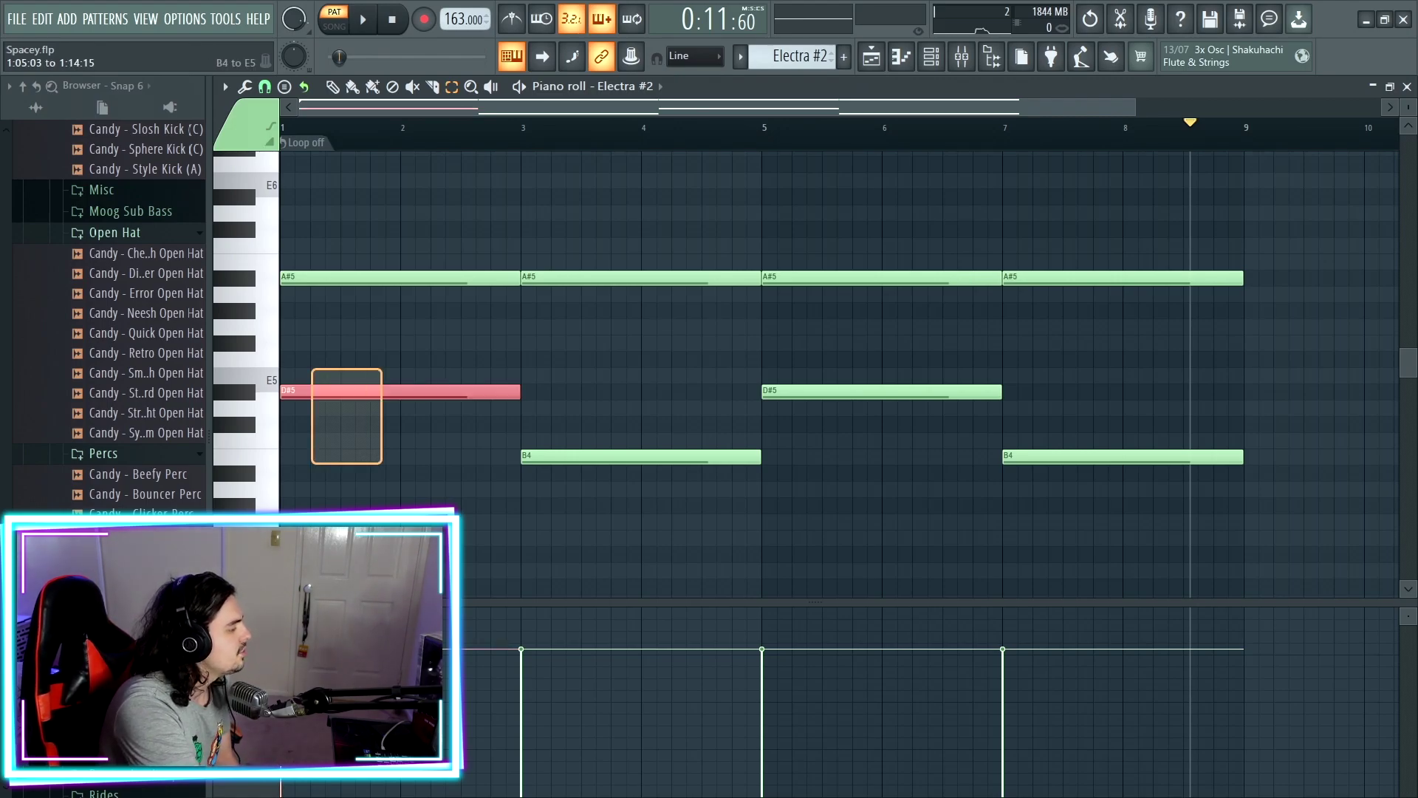
{"action": "left_click_drag", "start_coordinate": [321, 238], "coordinate": [405, 334]}
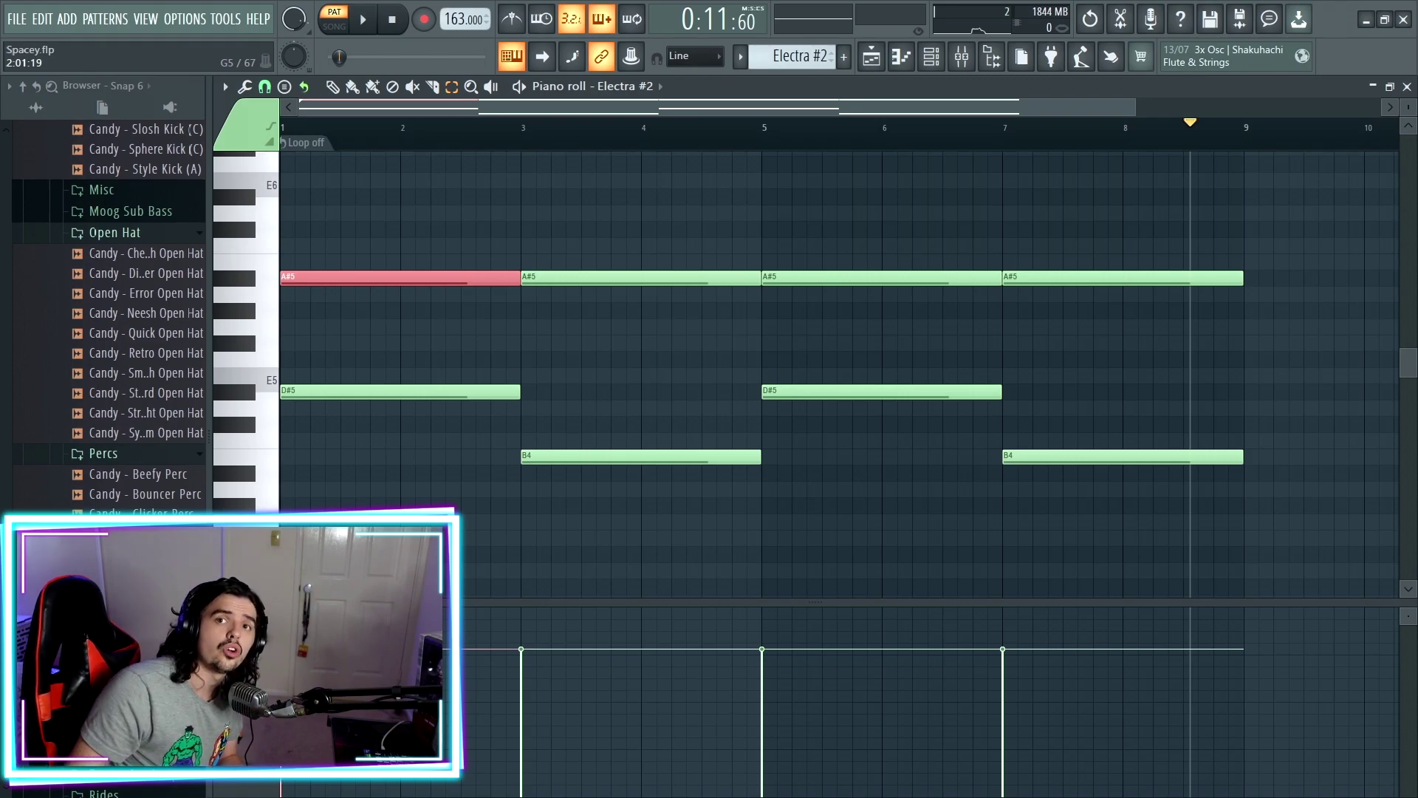
{"action": "left_click_drag", "start_coordinate": [342, 190], "coordinate": [412, 411]}
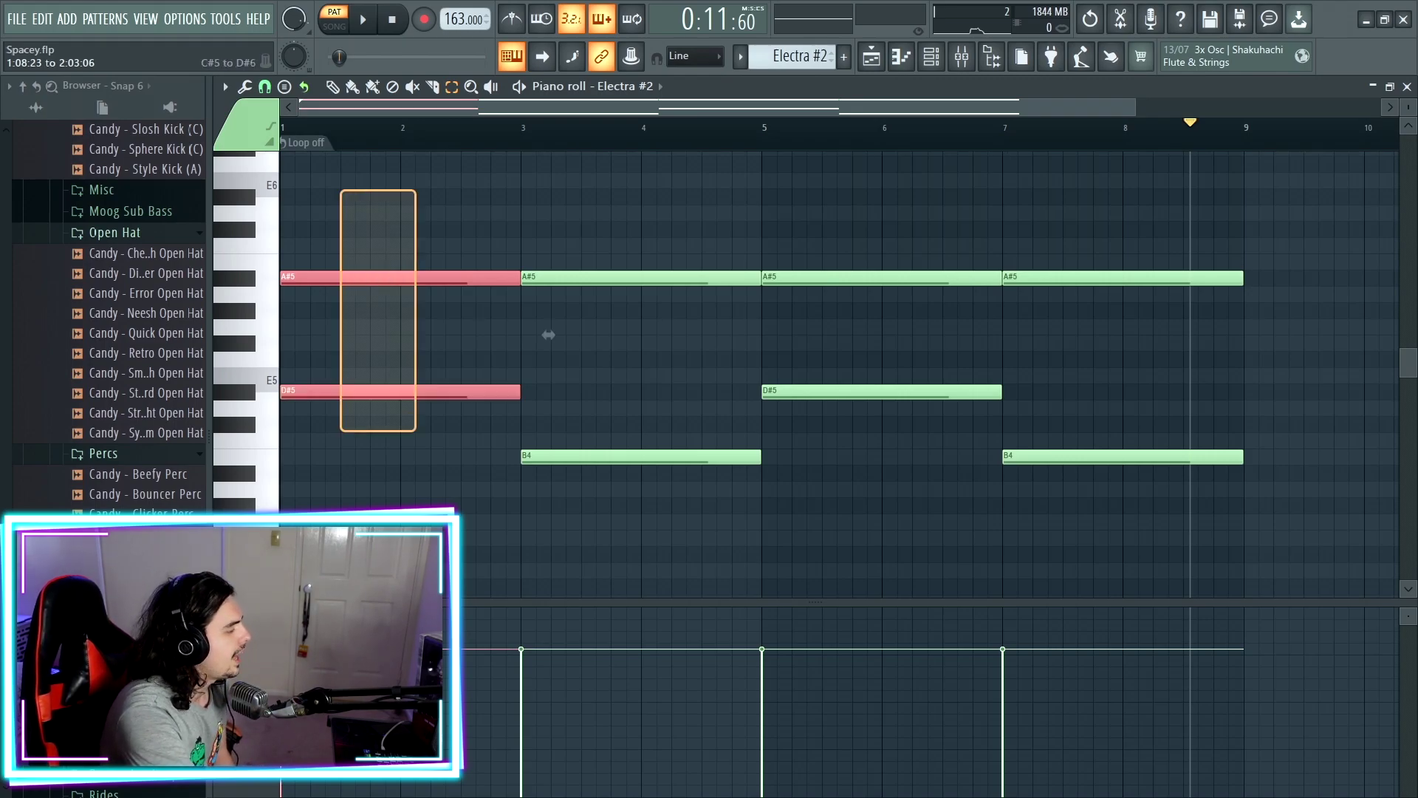
{"action": "left_click_drag", "start_coordinate": [691, 255], "coordinate": [731, 481]}
{"action": "left_click_drag", "start_coordinate": [928, 238], "coordinate": [970, 545]}
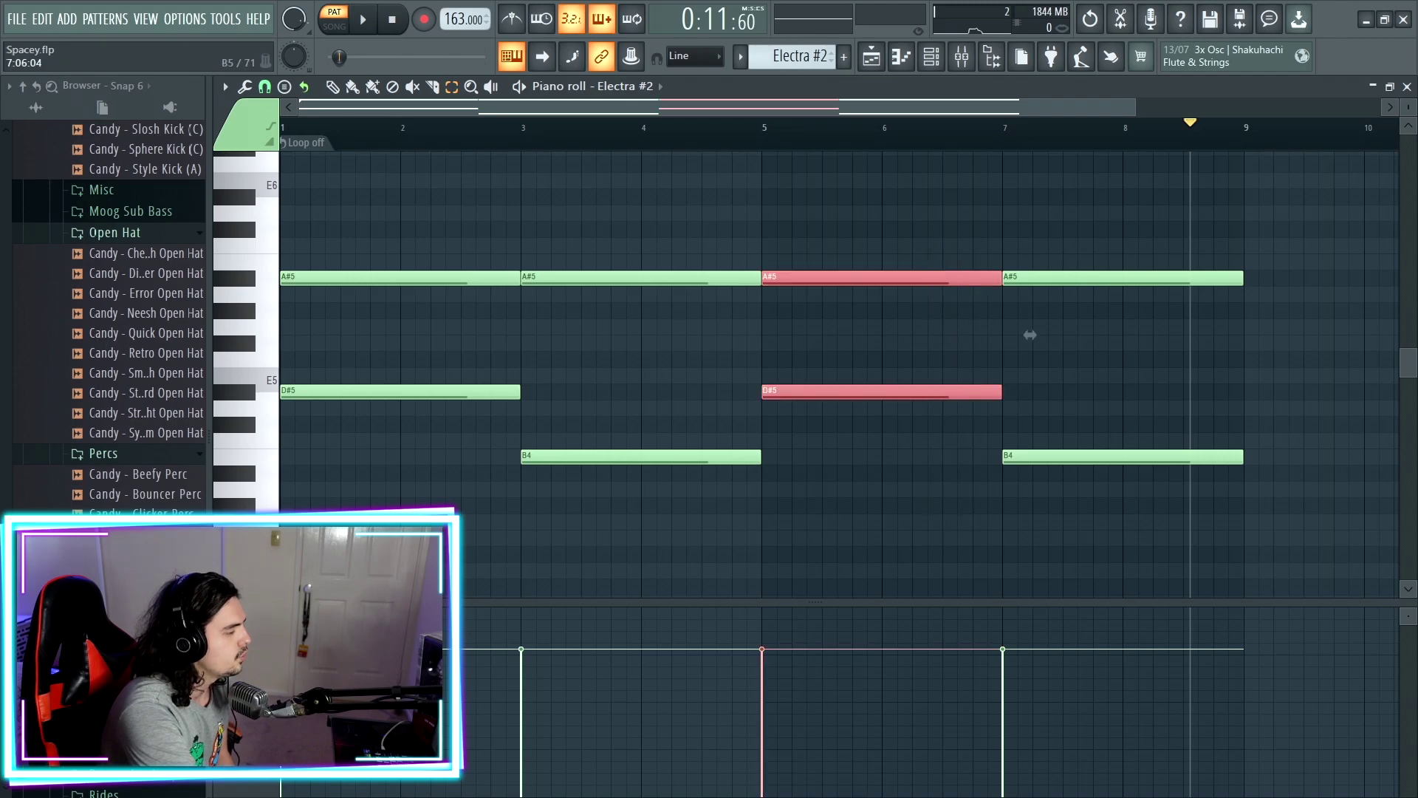
{"action": "left_click_drag", "start_coordinate": [1019, 243], "coordinate": [1256, 473]}
Play the Electra #2 pattern from the start, stop it, and check the Electra #2 mixer track's effect slots.
{"action": "key", "text": "l"}
{"action": "key", "text": "l"}
{"action": "key", "text": "space"}
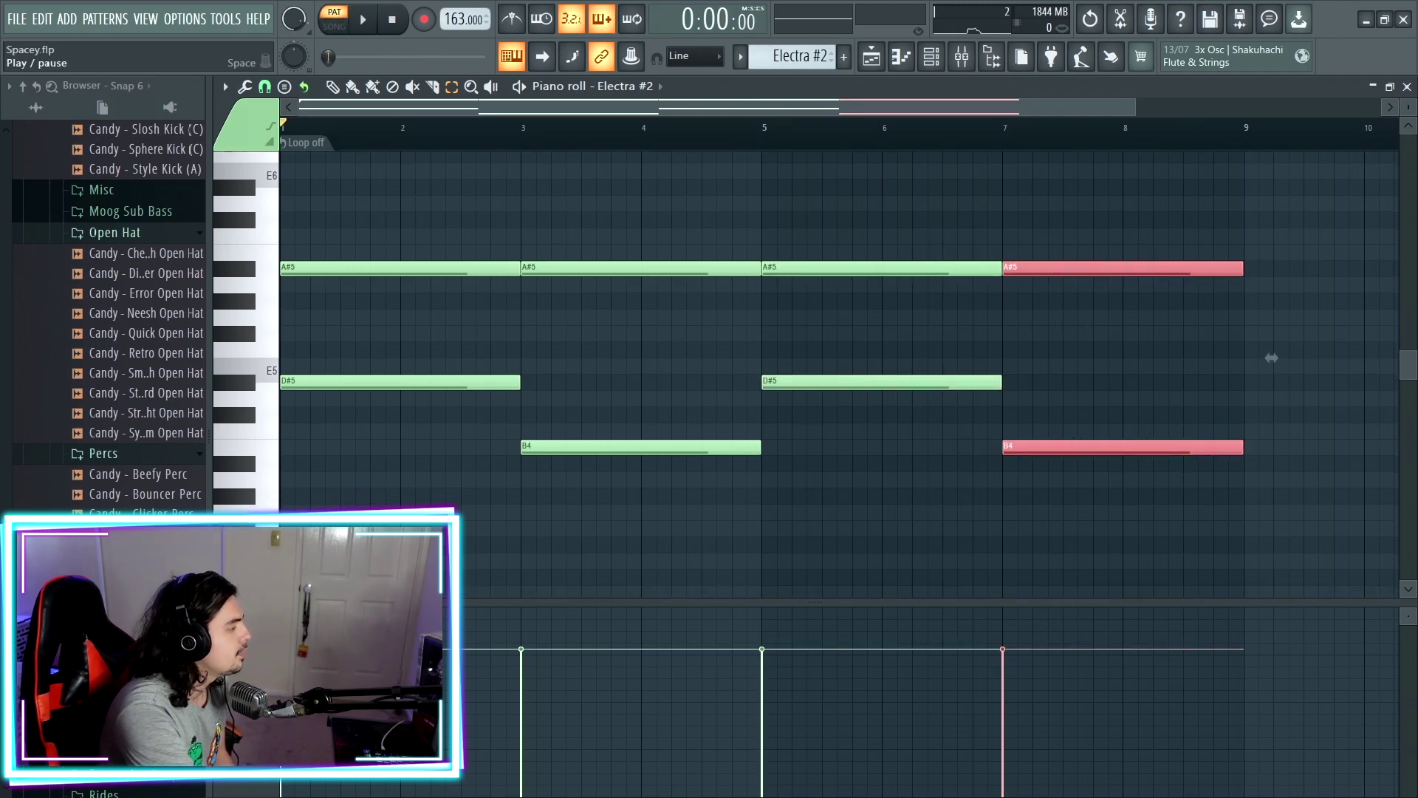
{"action": "key", "text": "space"}
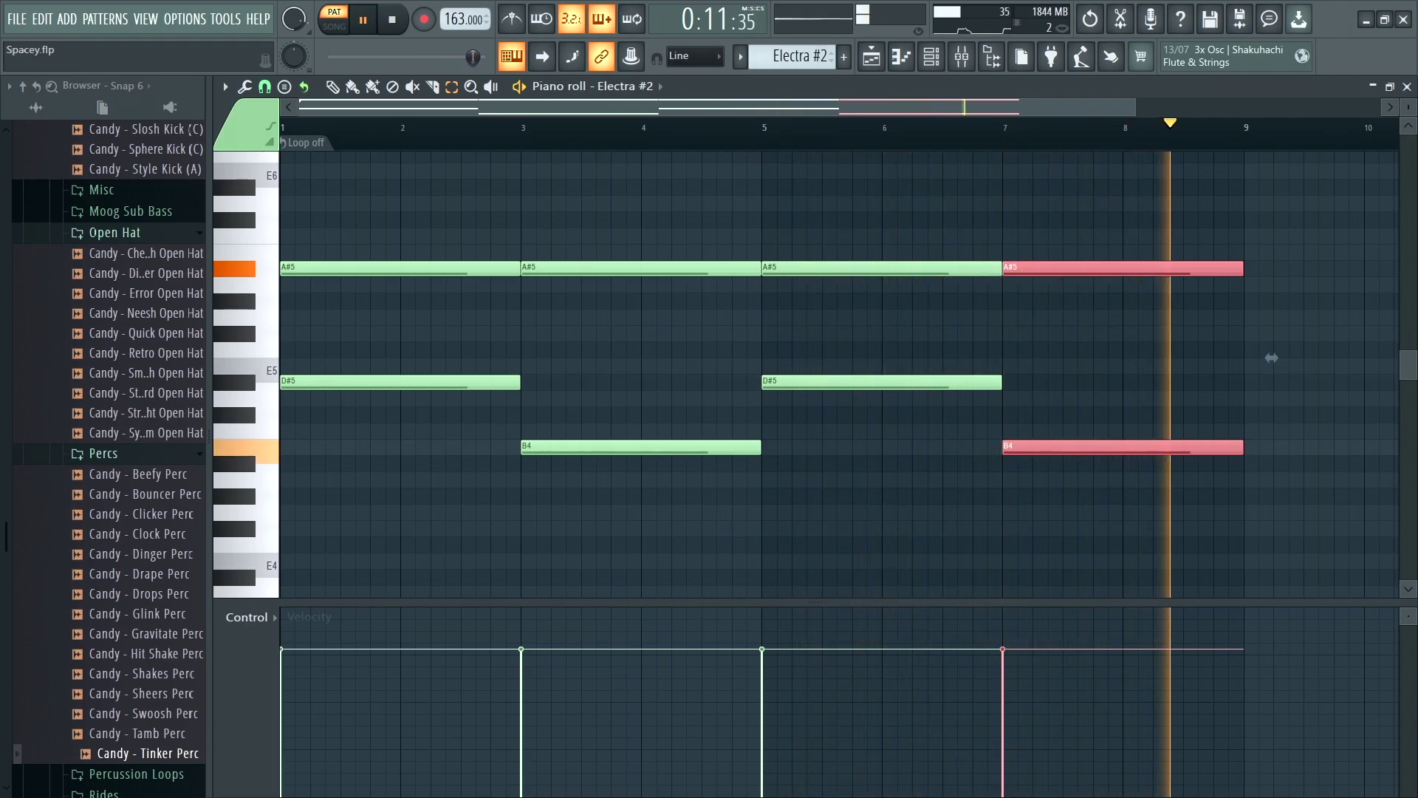
{"action": "key", "text": "space"}
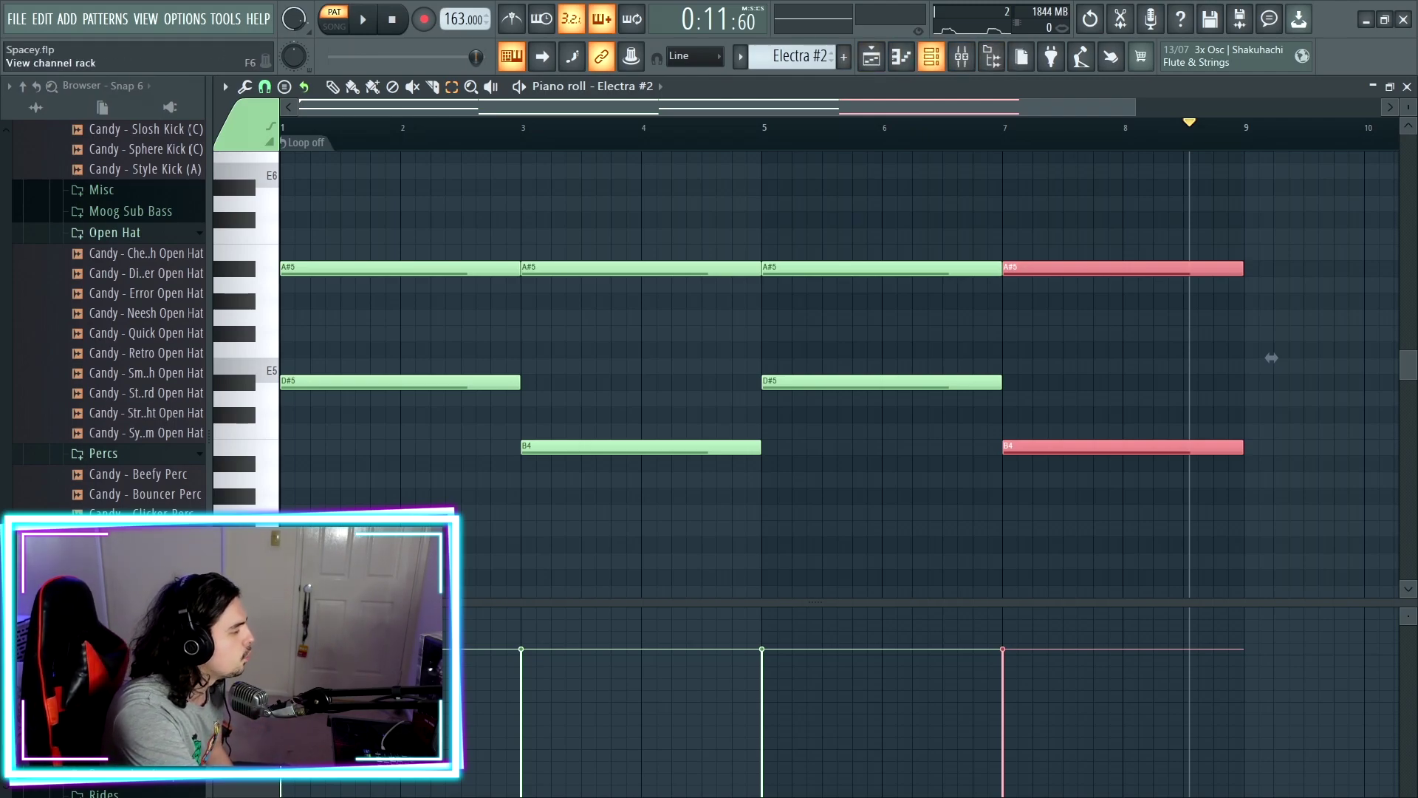
{"action": "left_click", "coordinate": [961, 56]}
{"action": "left_click", "coordinate": [377, 236]}
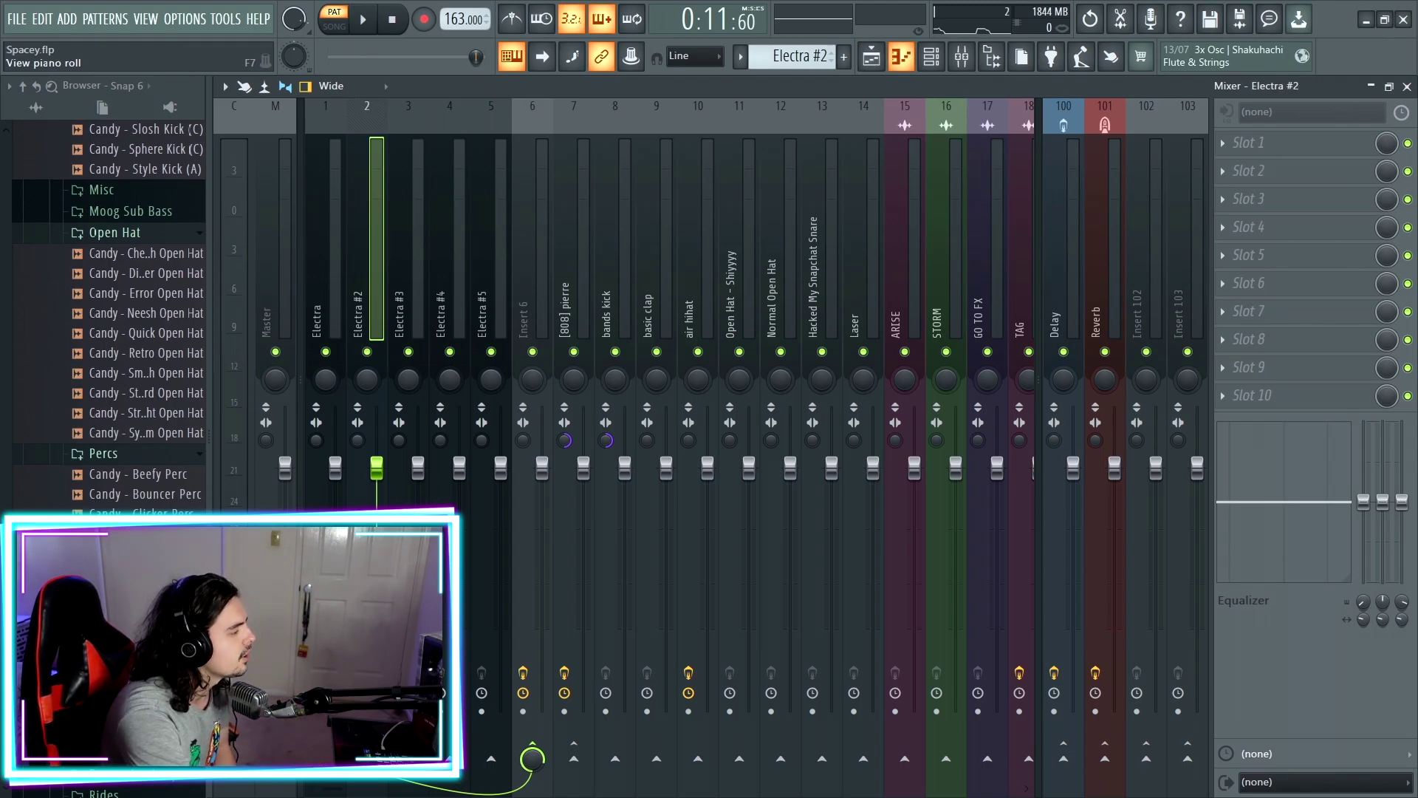
Switch to the Electra #3 pattern and open that channel's instrument to view its preset, closing it again.
{"action": "scroll", "coordinate": [800, 56], "scroll_direction": "down", "scroll_amount": 1}
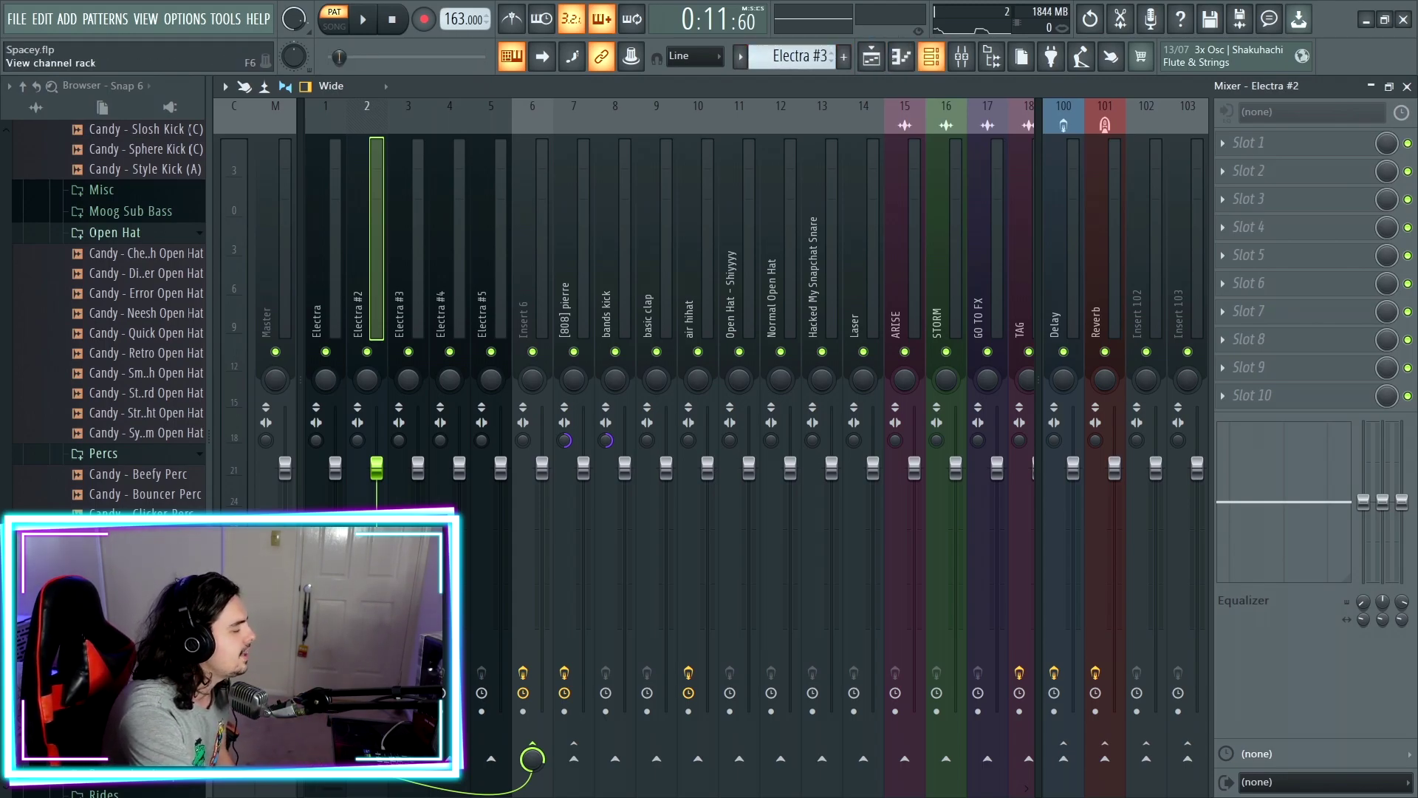
{"action": "left_click", "coordinate": [931, 56]}
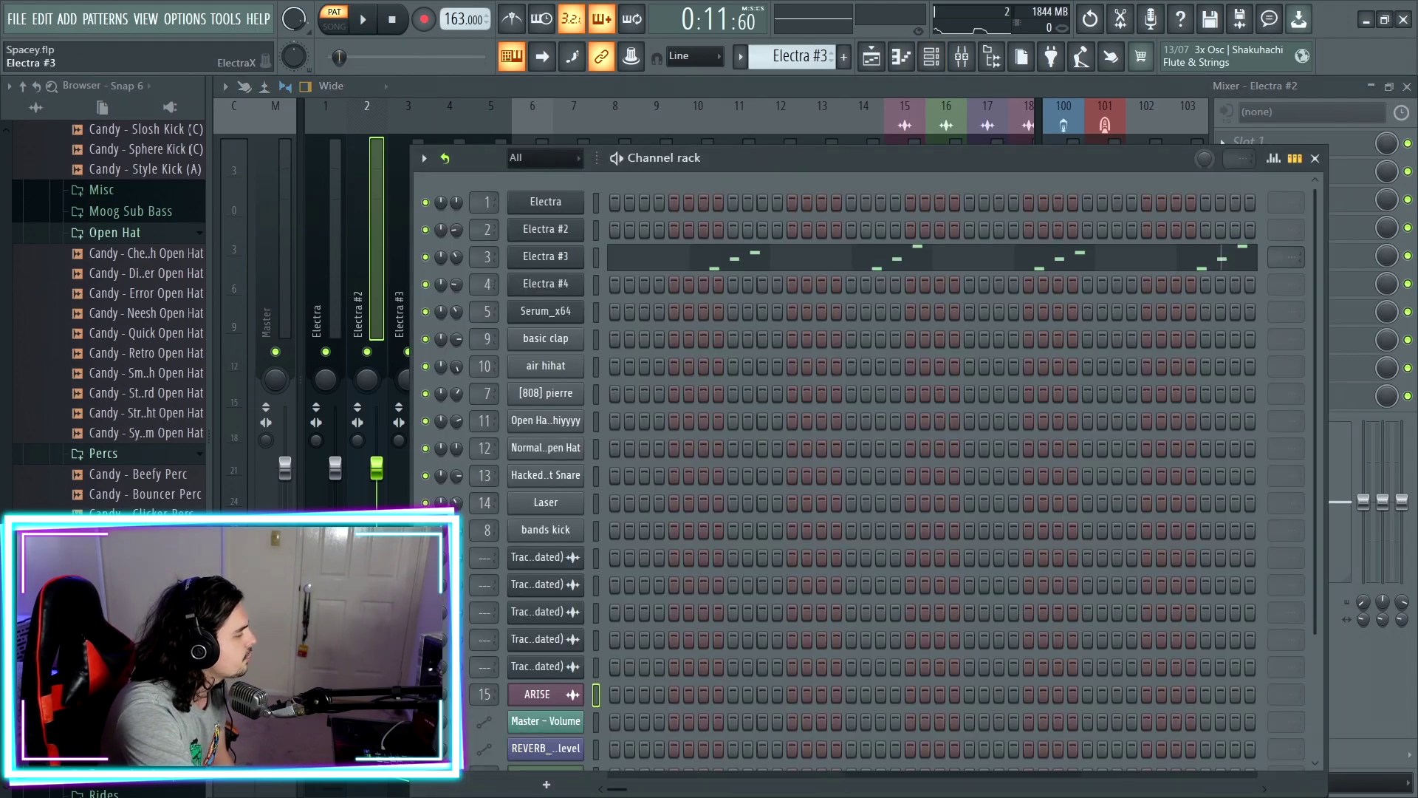
{"action": "left_click", "coordinate": [546, 256]}
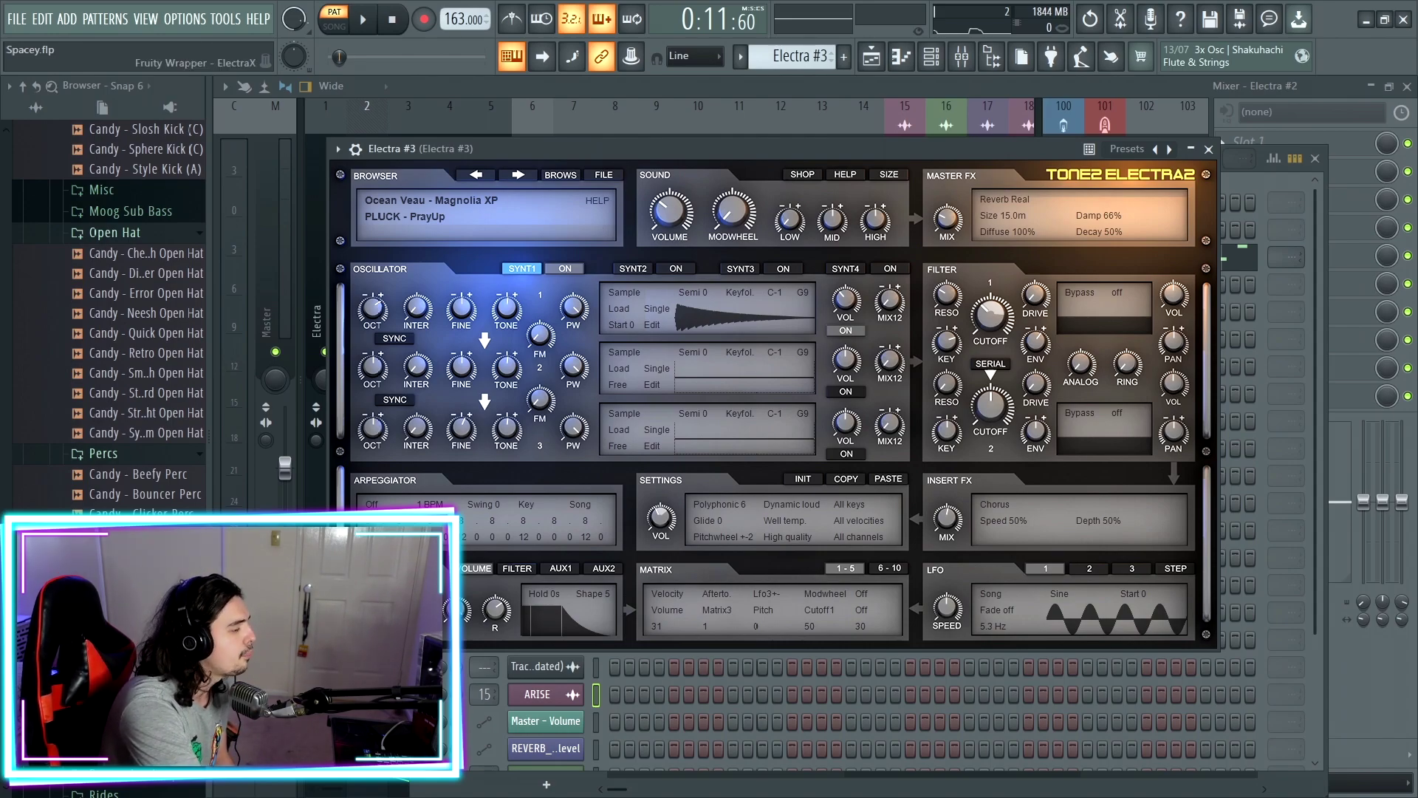
{"action": "key", "text": "Escape"}
Open Electra #3 in the piano roll and play its pattern.
{"action": "key", "text": "F7"}
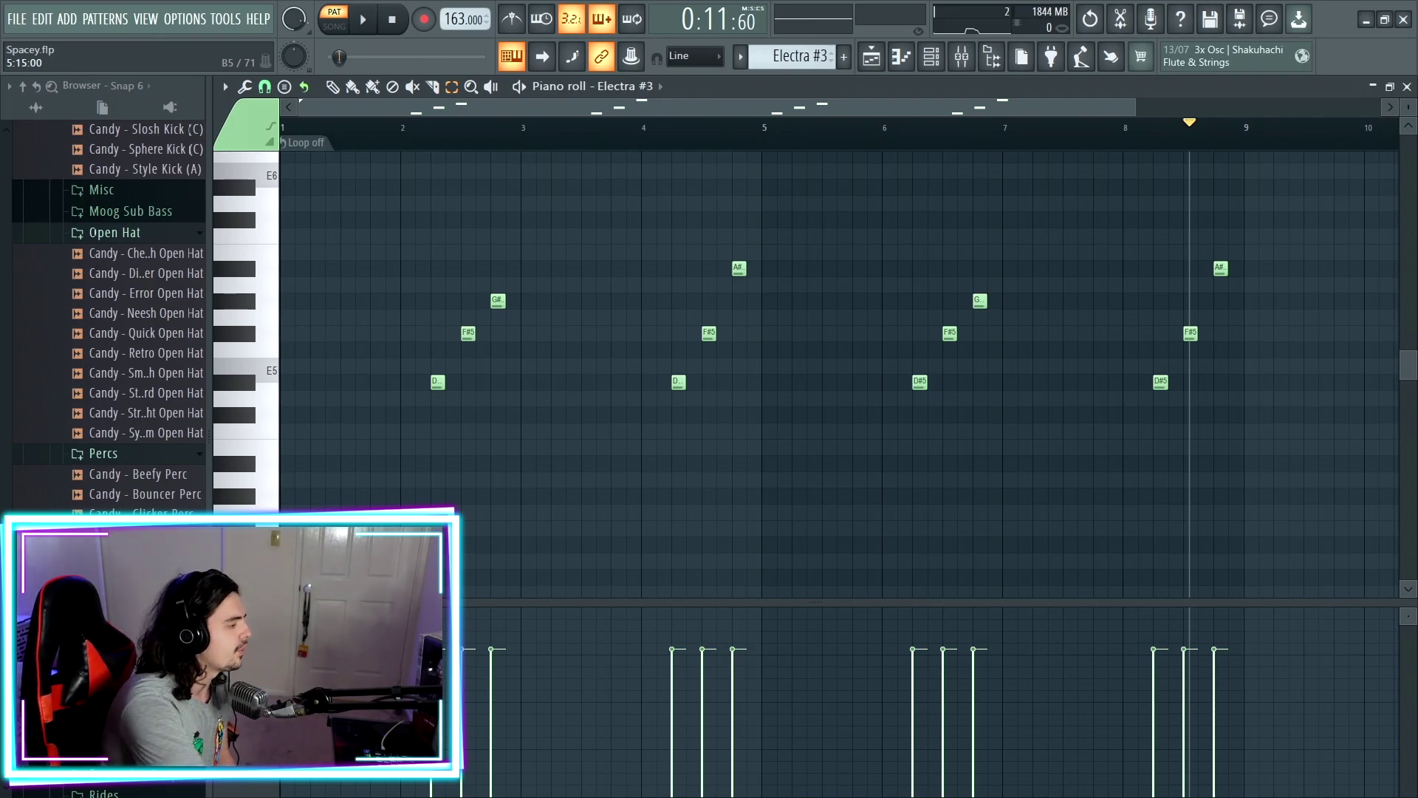
{"action": "key", "text": "l"}
{"action": "key", "text": "space"}
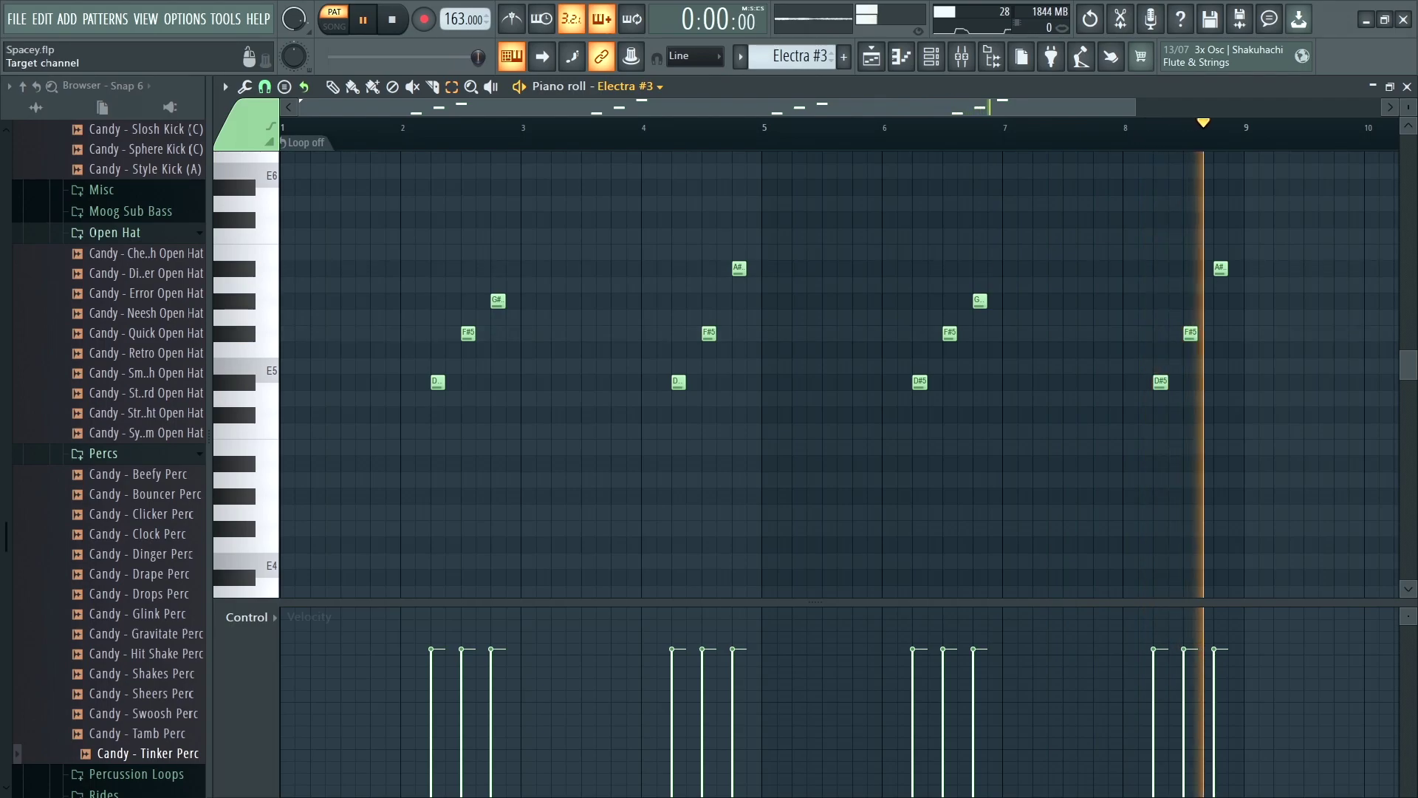
Stop the Electra #3 playback, switch to the Electra #4 pattern and open that channel's instrument to view its preset, closing it again.
{"action": "key", "text": "space"}
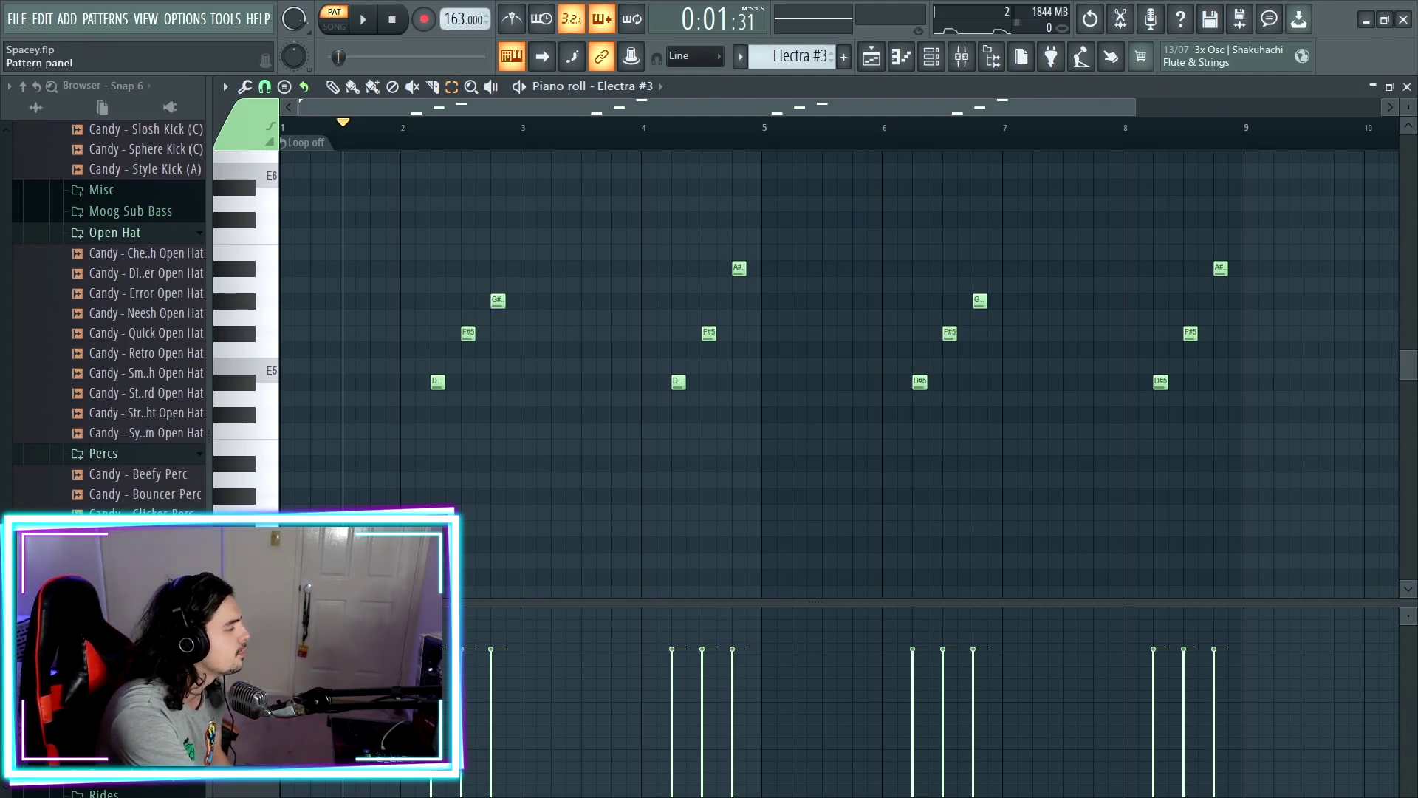
{"action": "key", "text": "F4"}
{"action": "key", "text": "F6"}
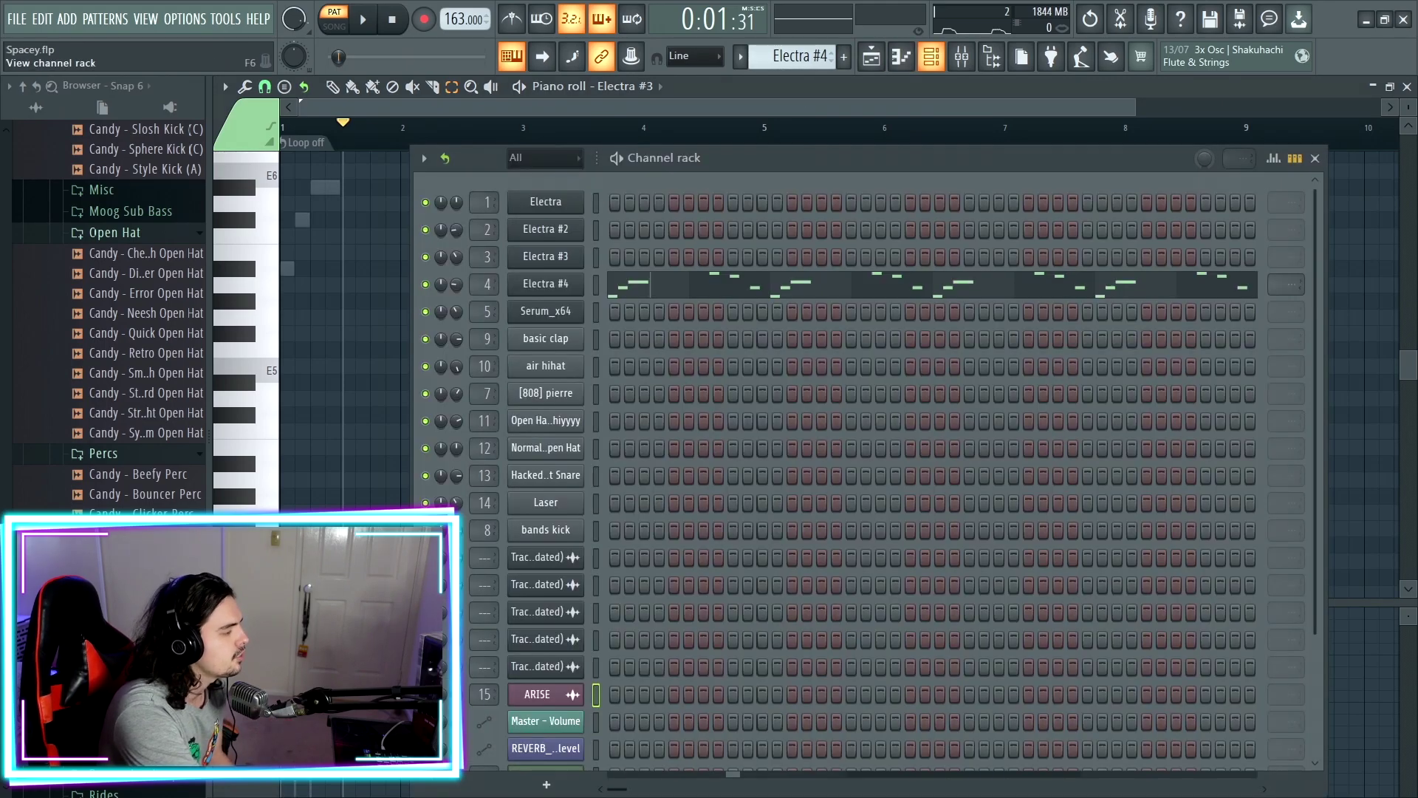
{"action": "left_click", "coordinate": [546, 284]}
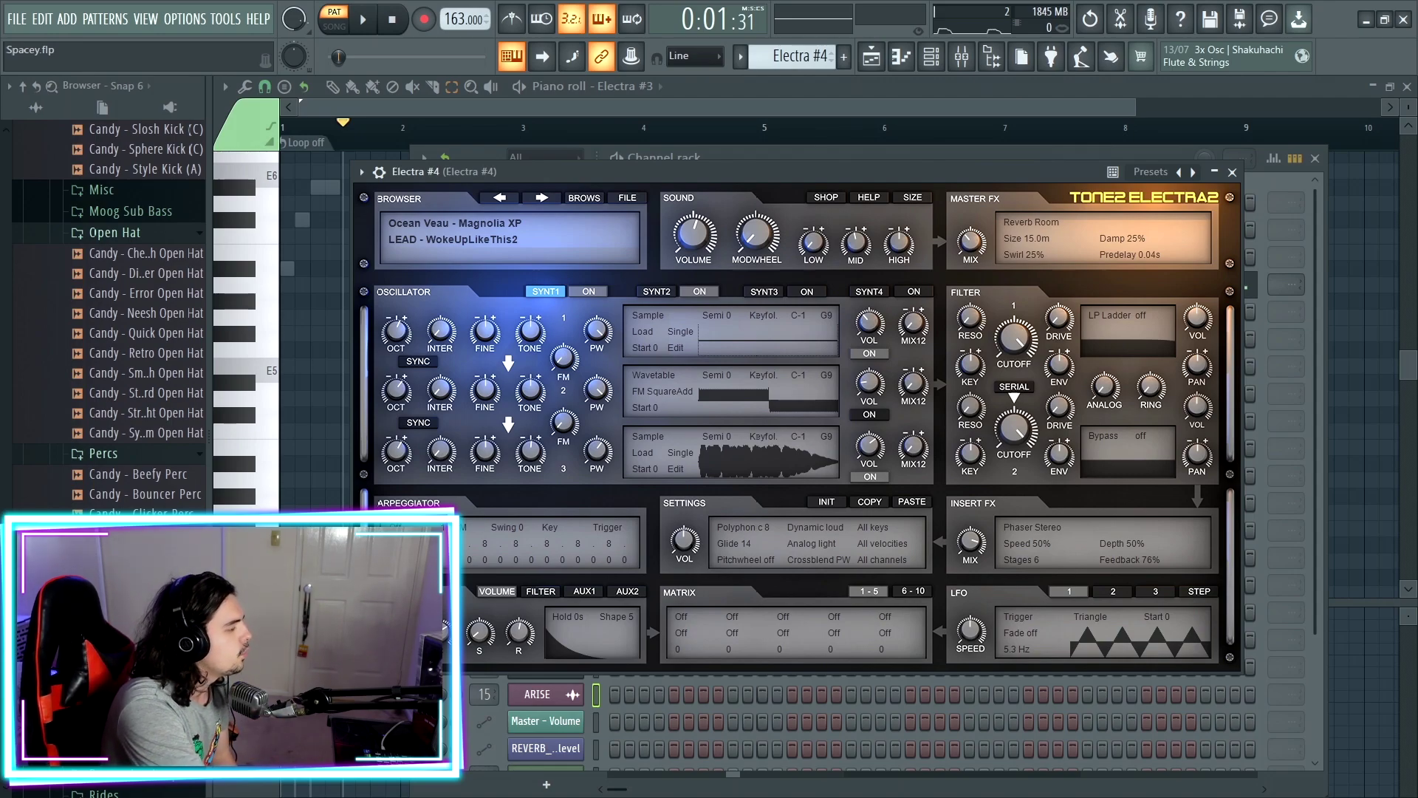
{"action": "left_click", "coordinate": [931, 56]}
{"action": "left_click", "coordinate": [931, 56]}
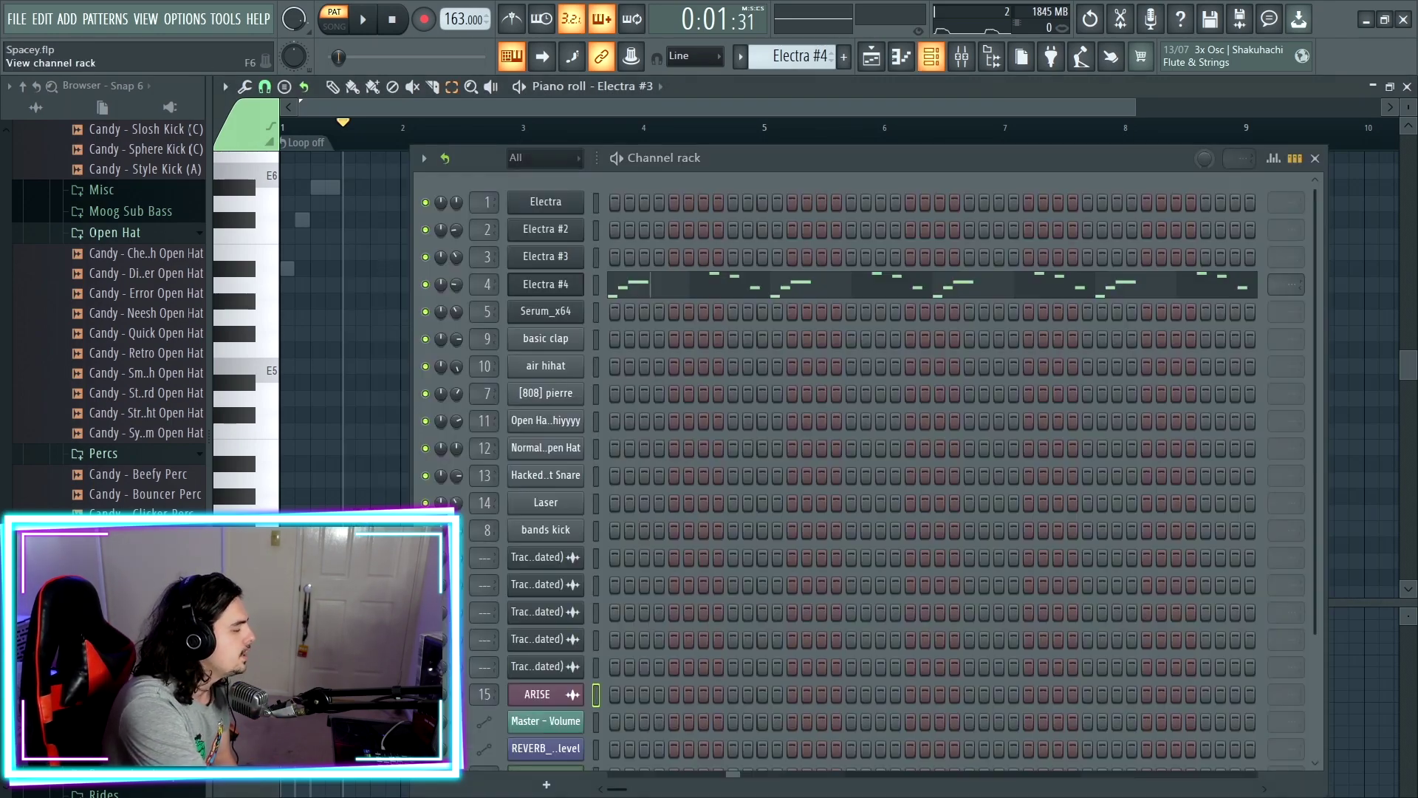
Open Electra #4 in the piano roll, play its pattern from the start and stop it.
{"action": "left_click", "coordinate": [738, 284]}
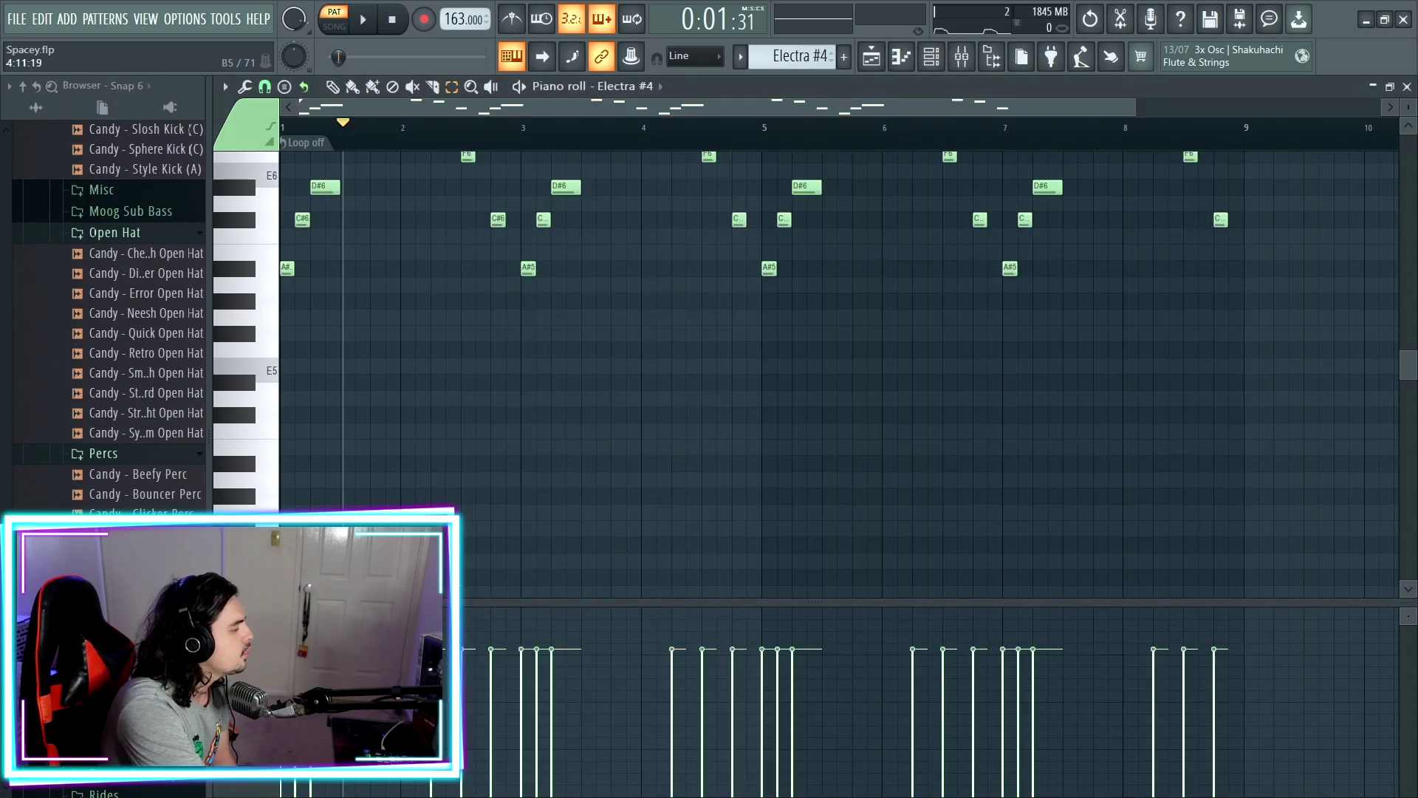
{"action": "scroll", "coordinate": [739, 256], "scroll_direction": "up", "scroll_amount": 3}
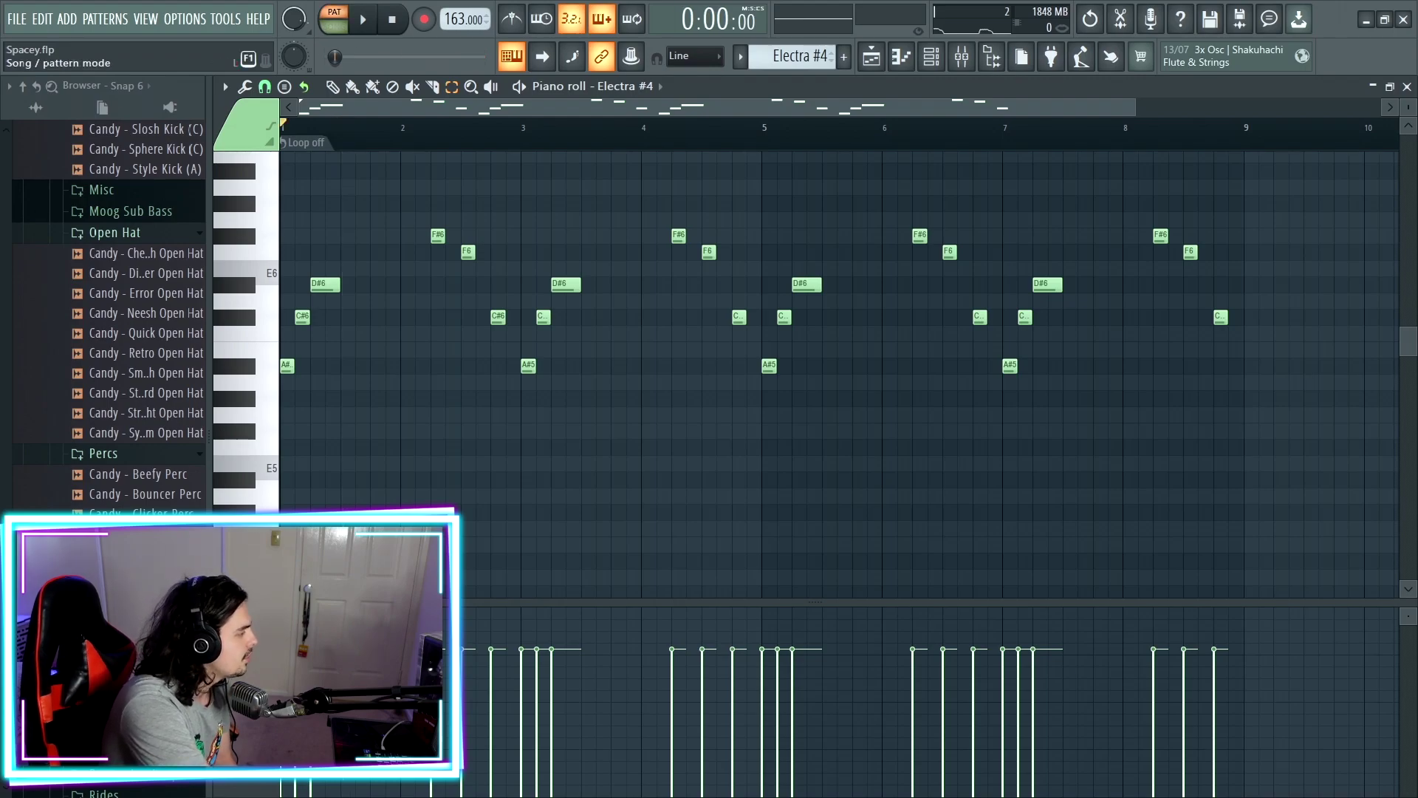
{"action": "key", "text": "space"}
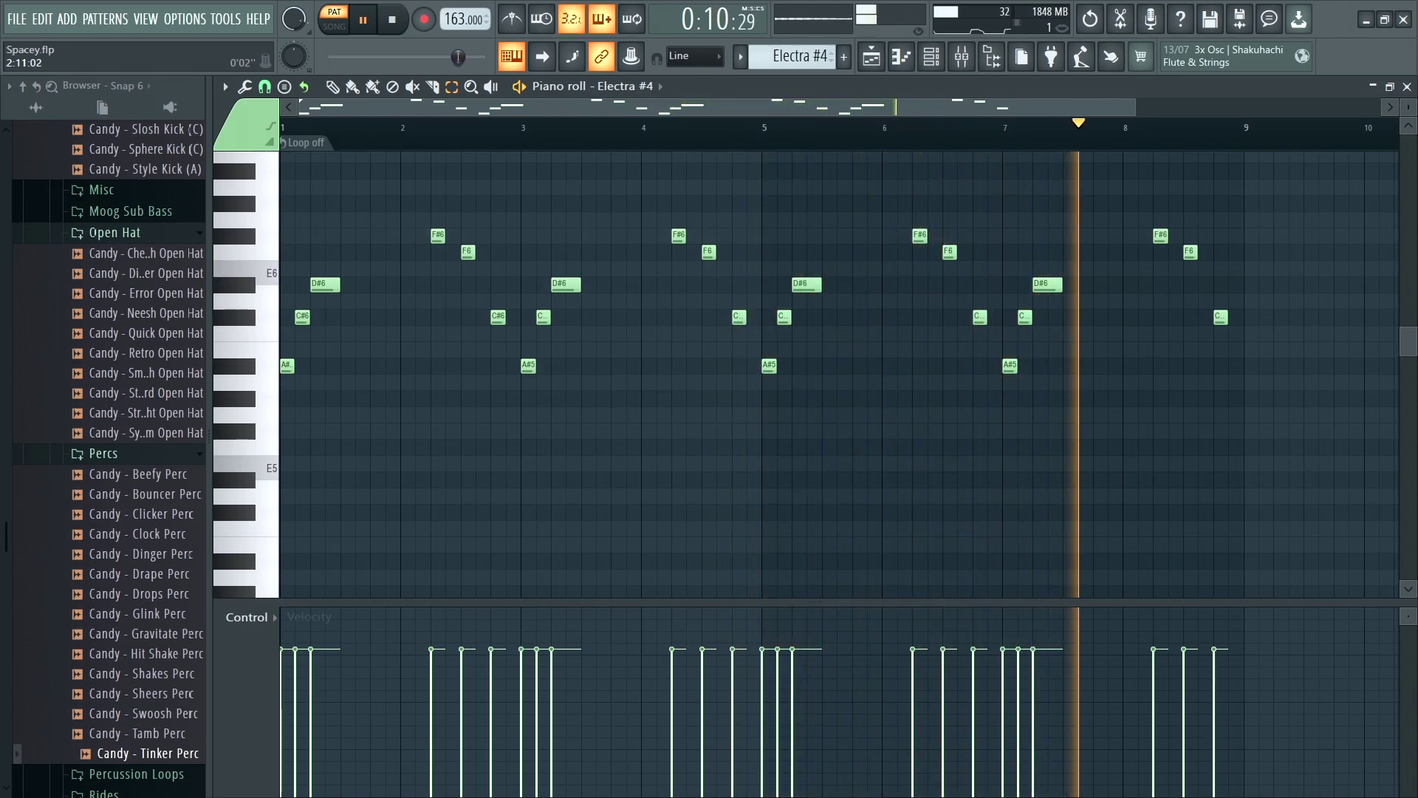
{"action": "key", "text": "space"}
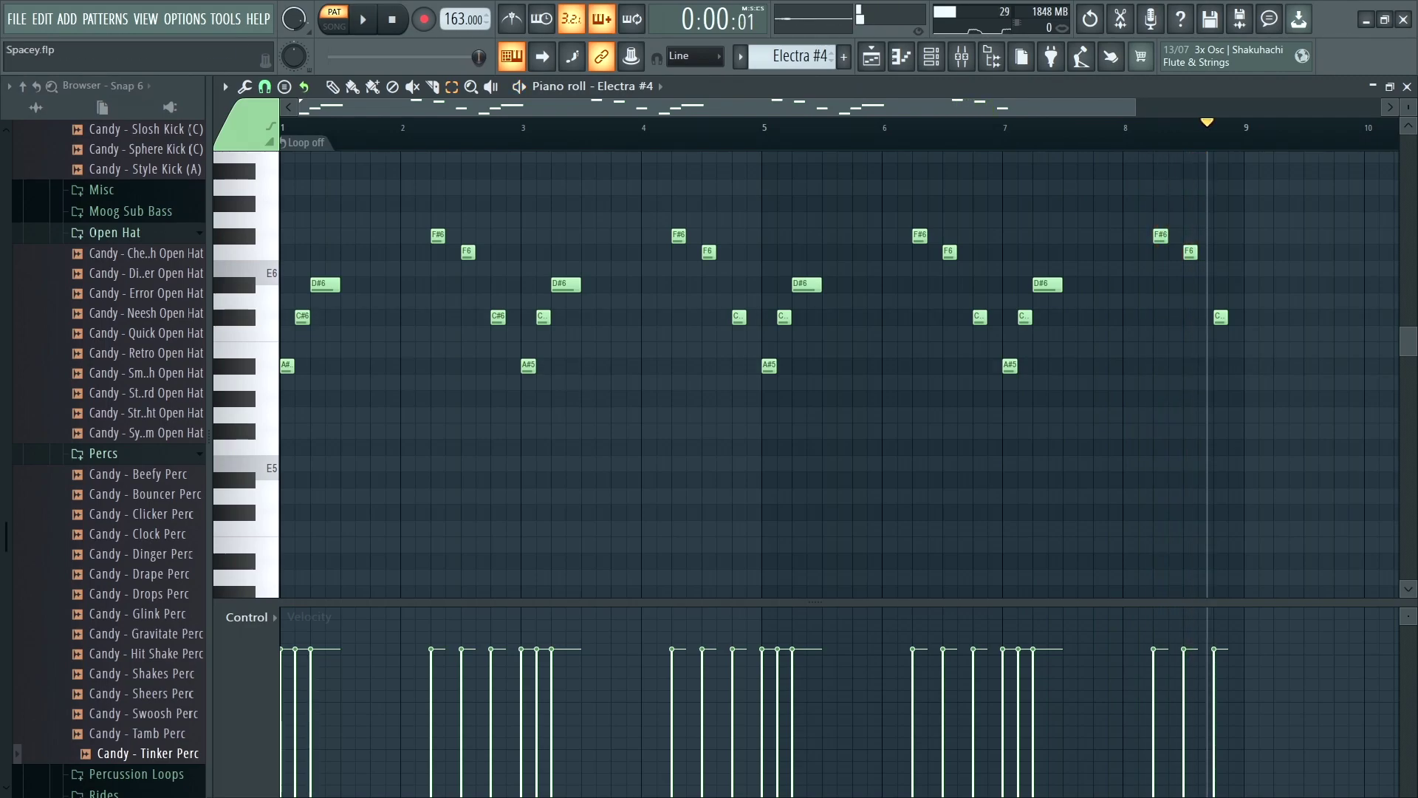
Check the effect slots of the Electra #3 and Electra #4 mixer tracks.
{"action": "key", "text": "F6"}
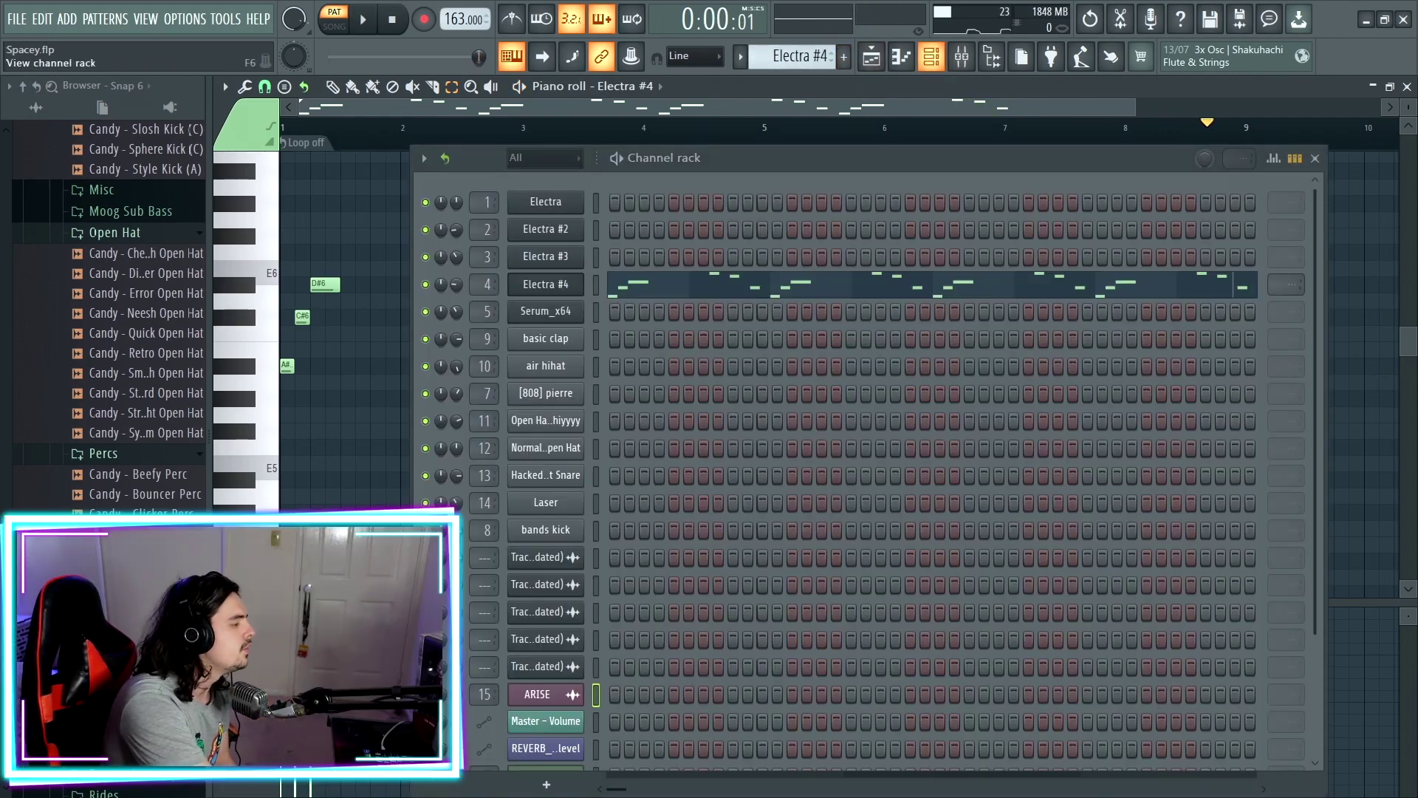
{"action": "key", "text": "F9"}
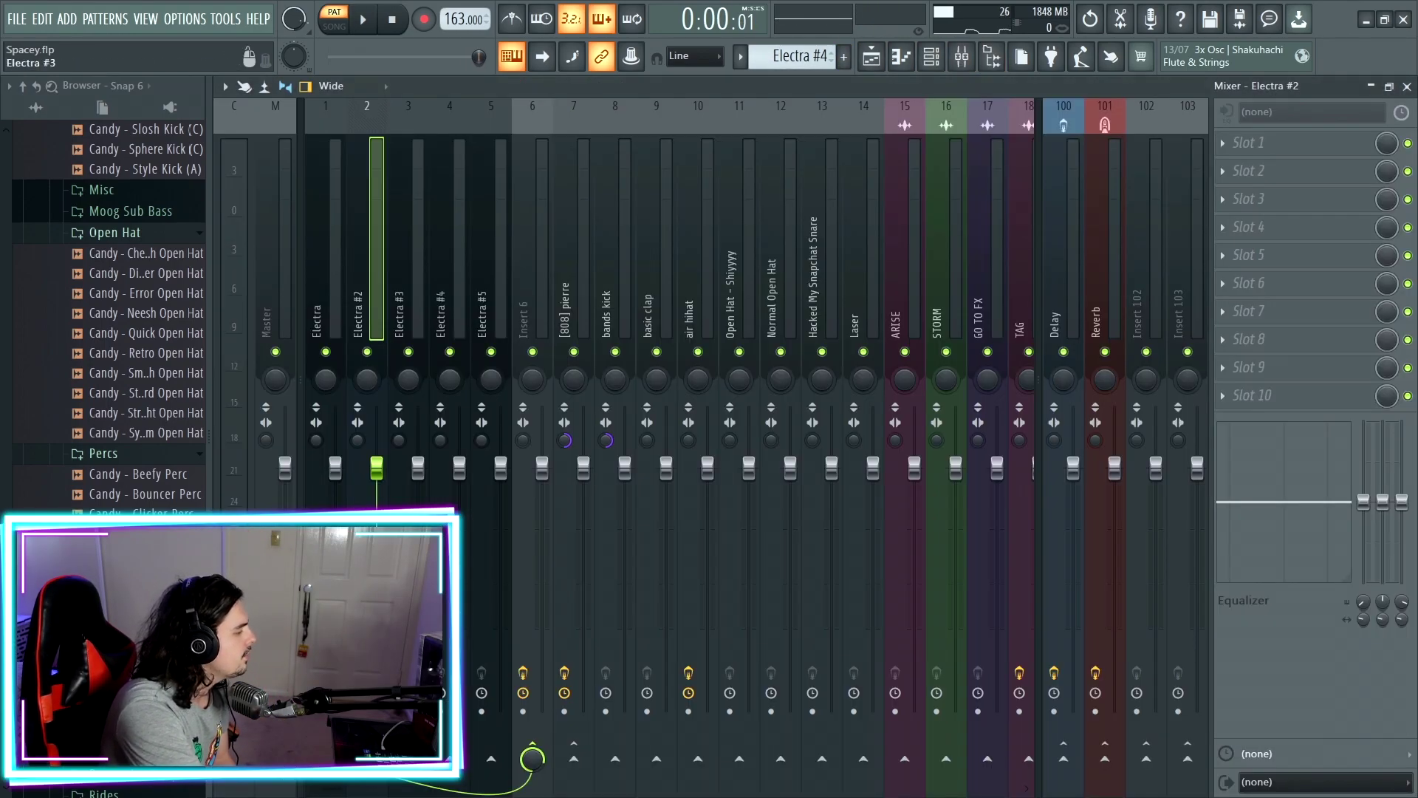
{"action": "left_click", "coordinate": [408, 236]}
{"action": "left_click", "coordinate": [450, 236]}
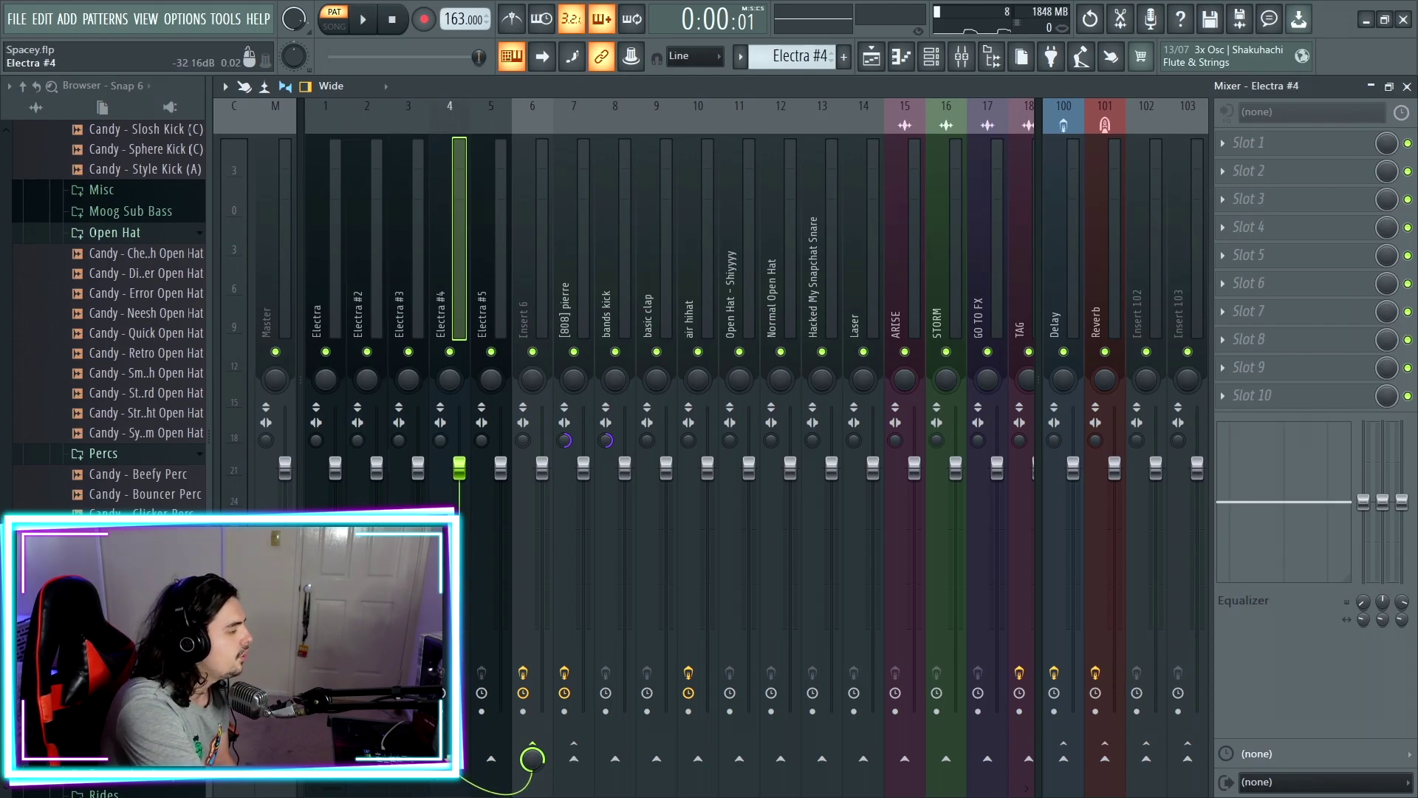
View the Insert 6 mixer effects one by one: SoundShifter Pitch, RC-20 Retro Color, HalfTime and RVox, closing the last one.
{"action": "left_click", "coordinate": [532, 236]}
{"action": "left_click", "coordinate": [1298, 142]}
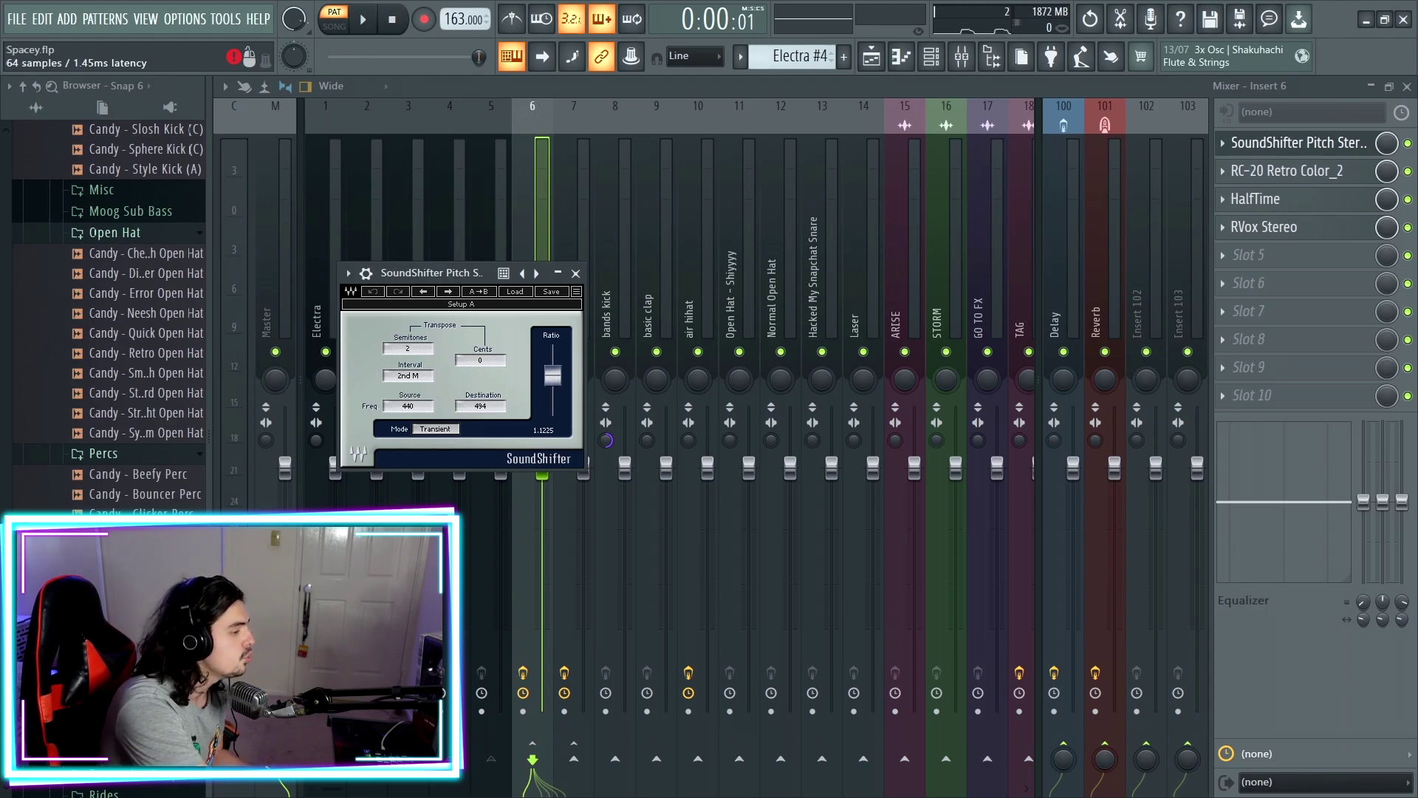
{"action": "left_click", "coordinate": [1285, 171]}
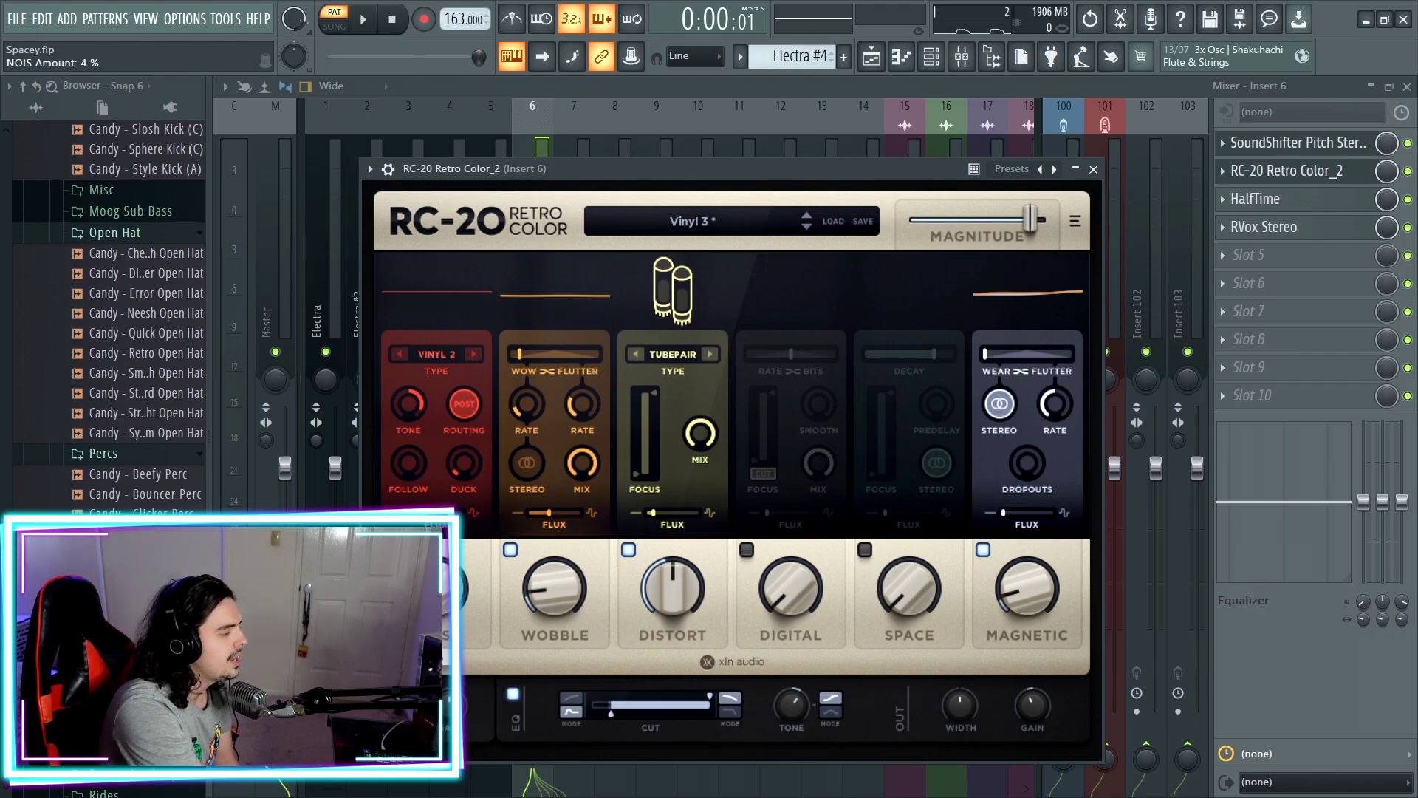
{"action": "left_click", "coordinate": [1093, 169]}
{"action": "left_click", "coordinate": [1256, 199]}
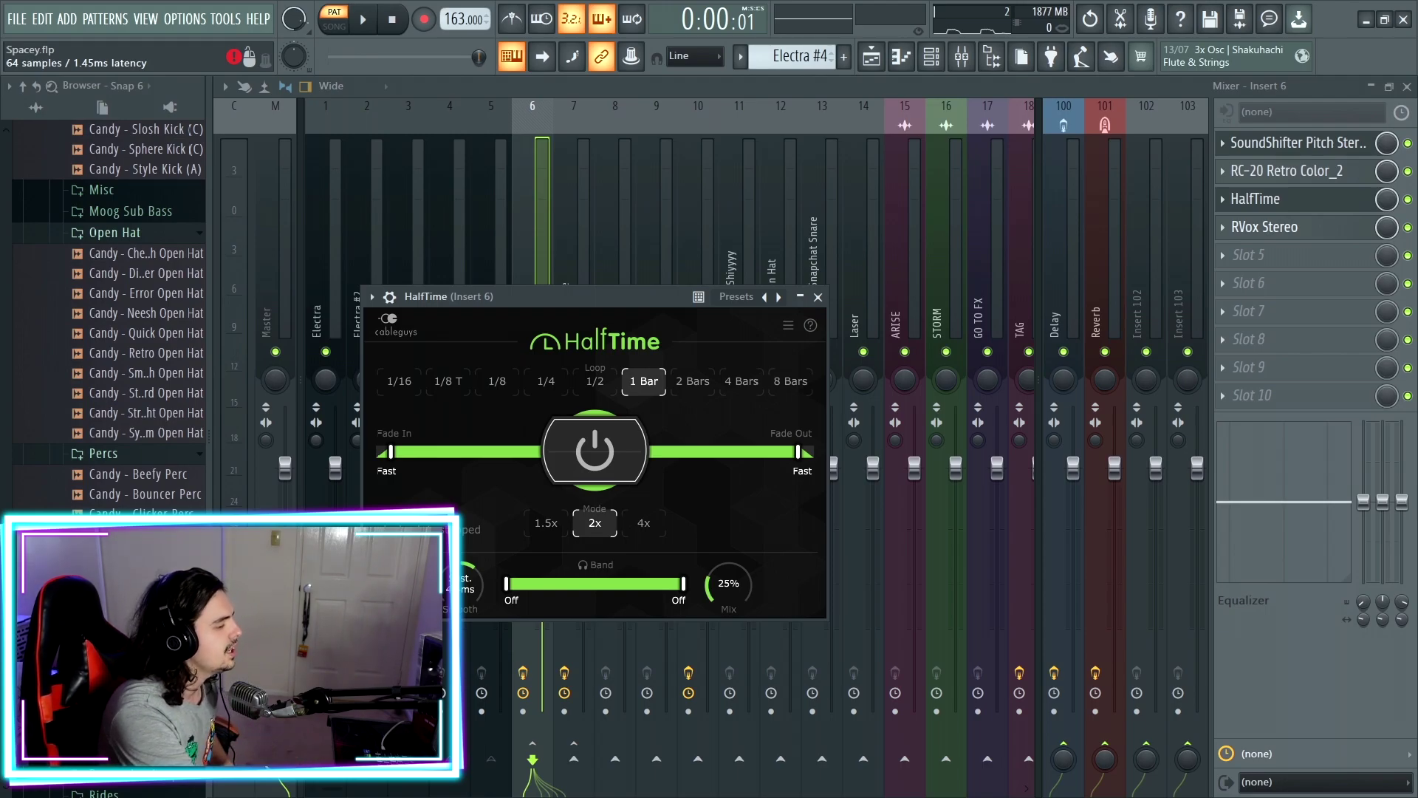
{"action": "left_click", "coordinate": [1265, 226]}
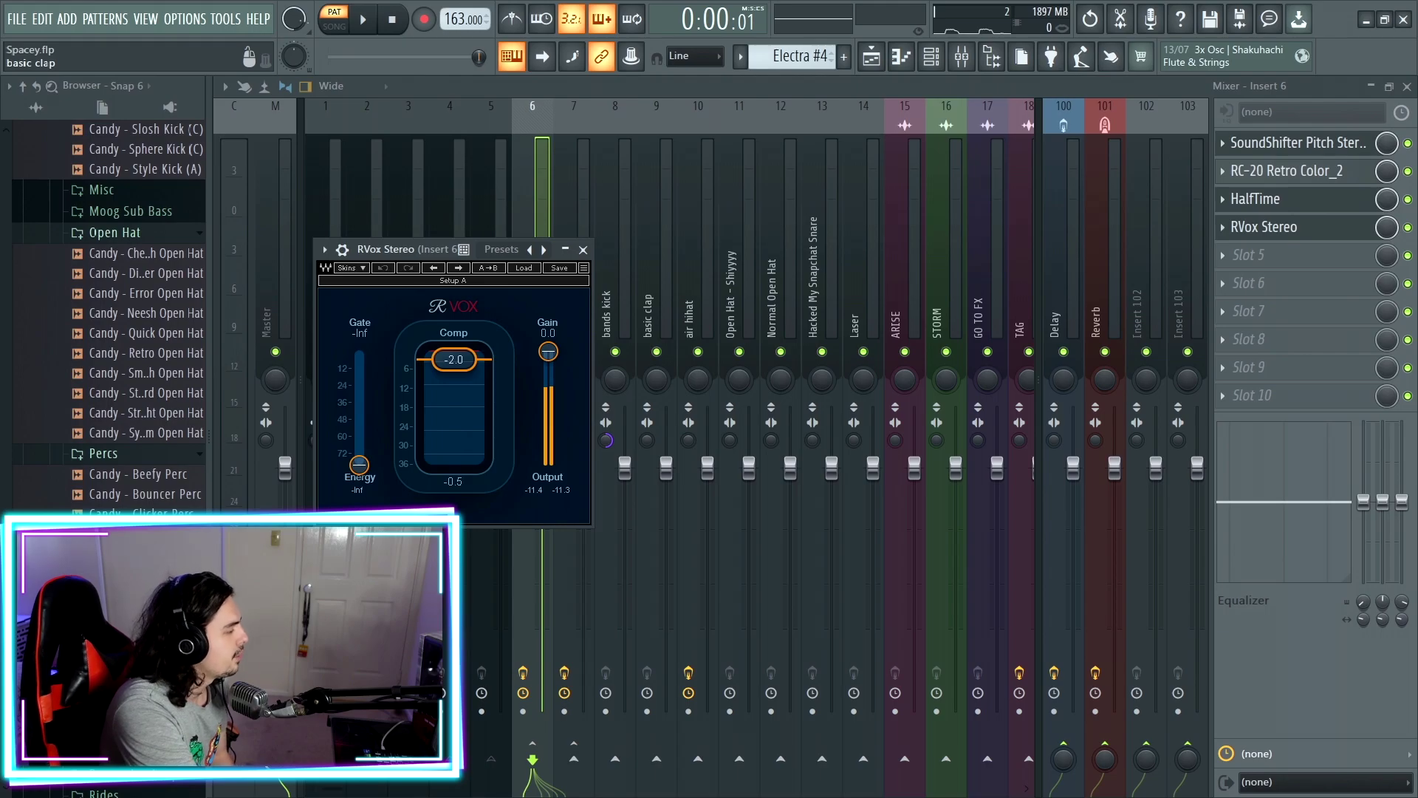
{"action": "left_click", "coordinate": [583, 249]}
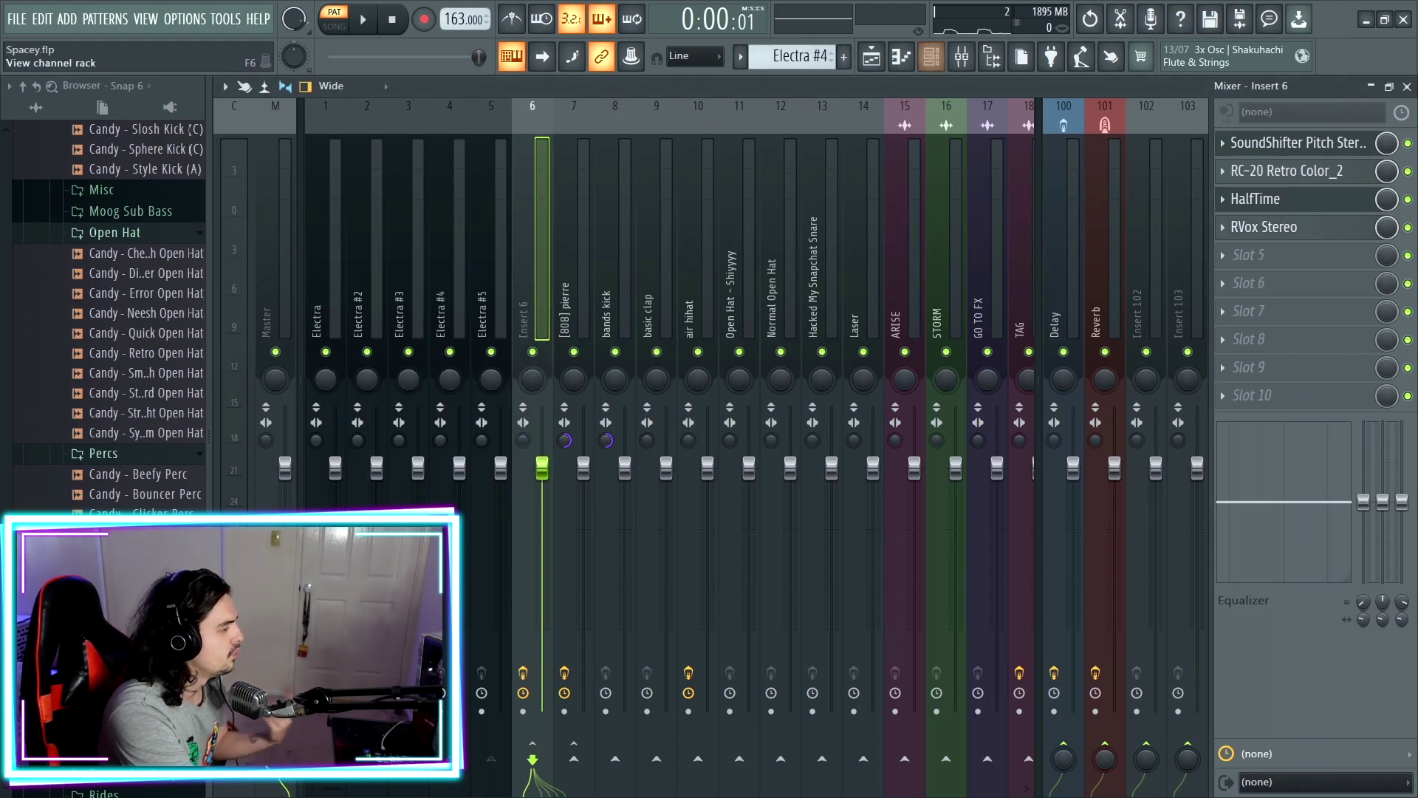
Switch to the Serum_x64 pattern from the playlist and open that channel's instrument to view its preset, closing it again.
{"action": "key", "text": "F5"}
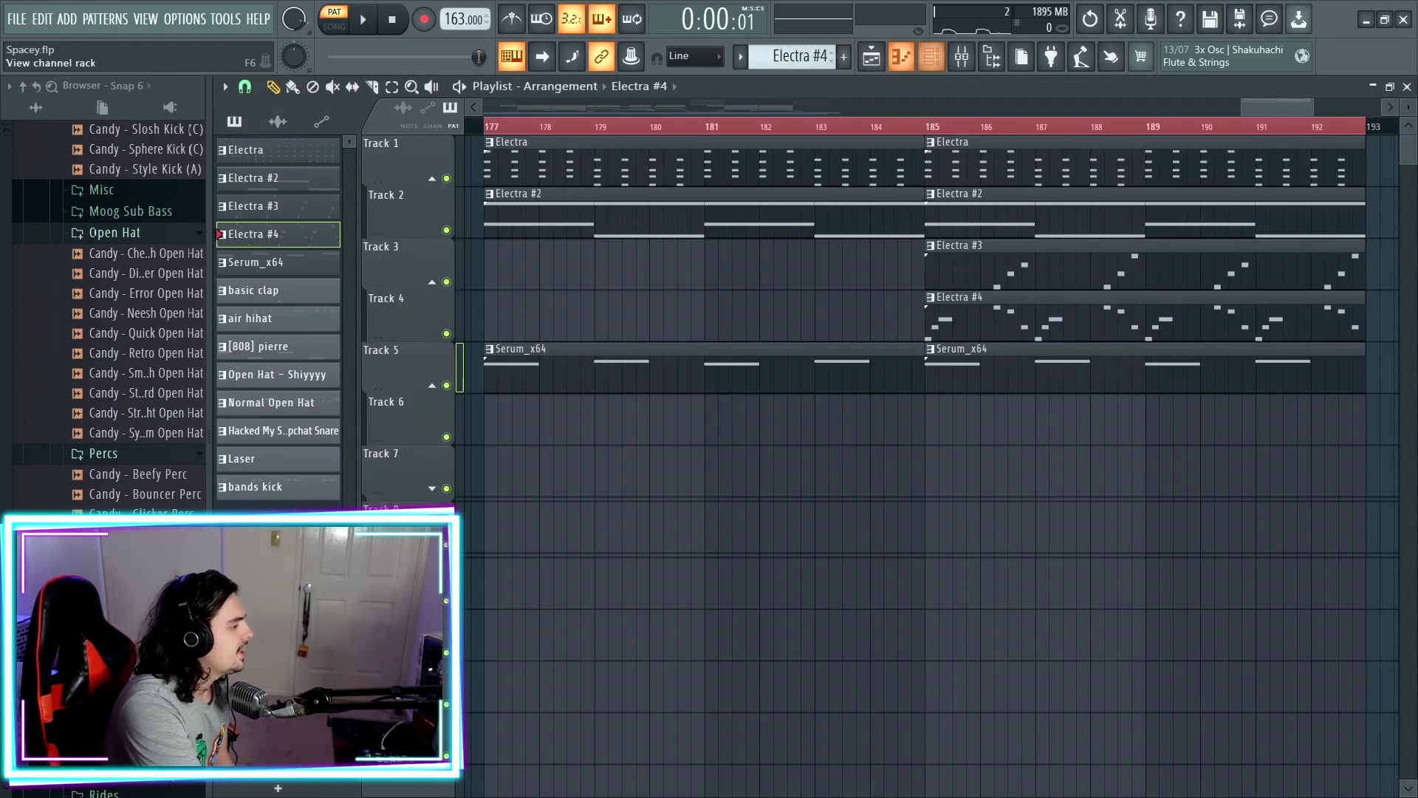
{"action": "left_click", "coordinate": [931, 56]}
{"action": "left_click", "coordinate": [254, 262]}
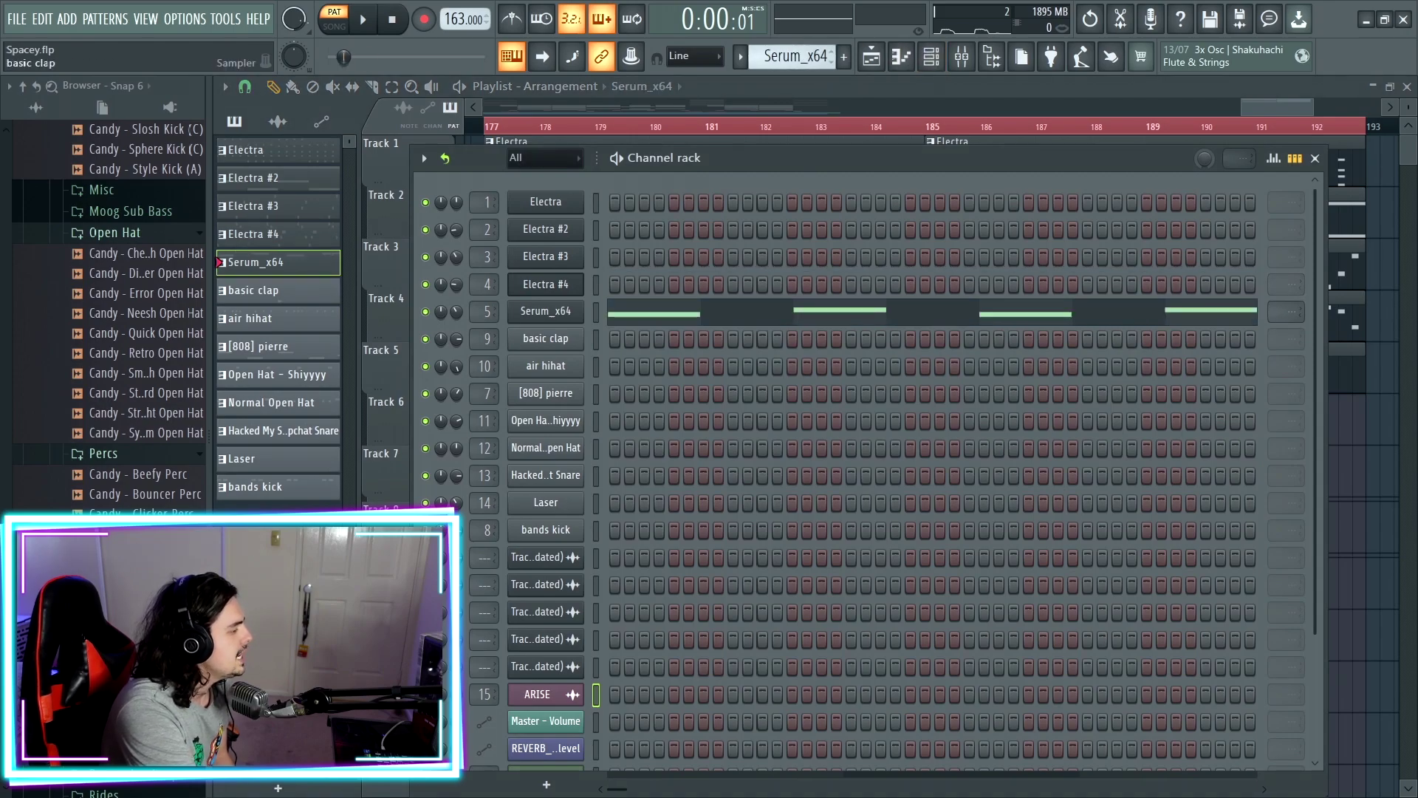
{"action": "left_click", "coordinate": [546, 310]}
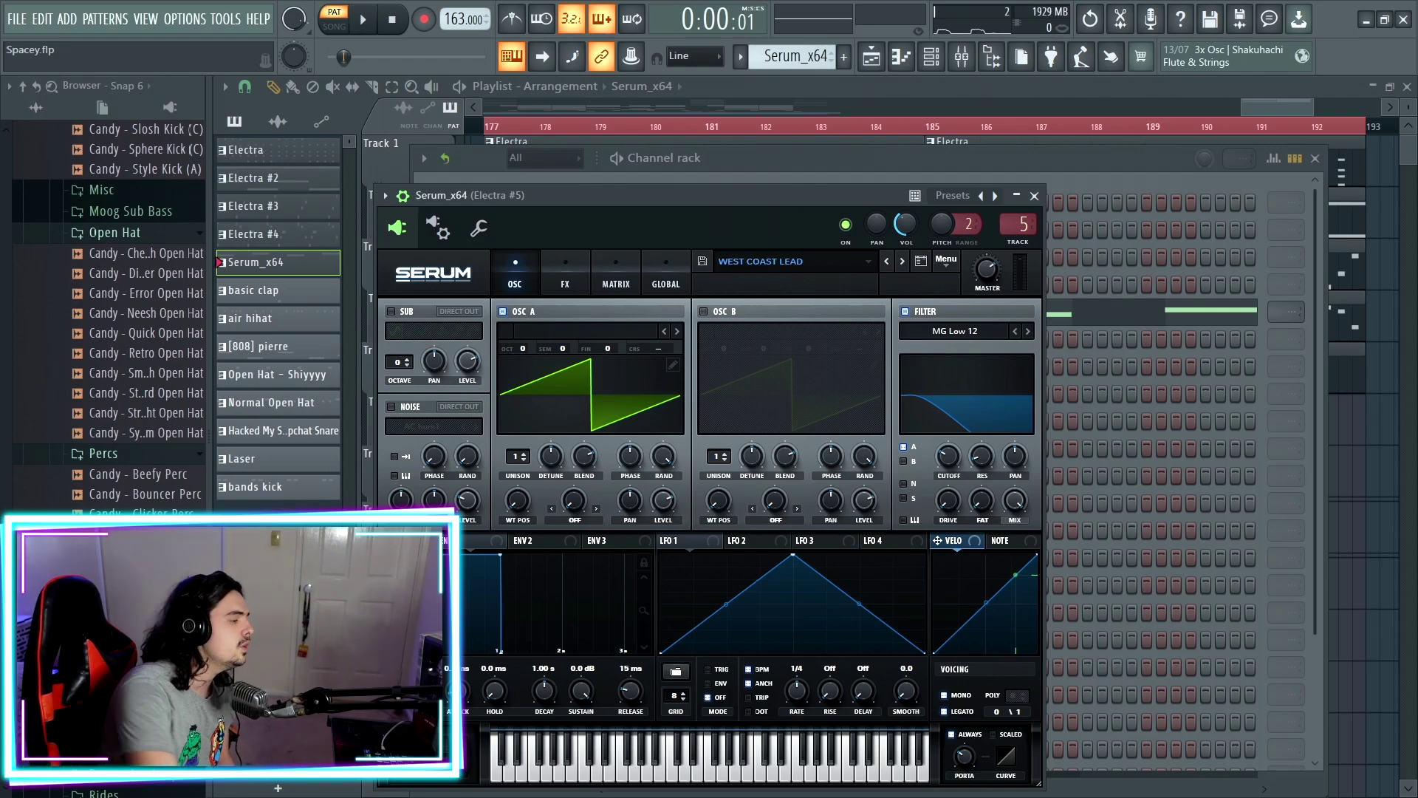
{"action": "left_click", "coordinate": [1034, 195]}
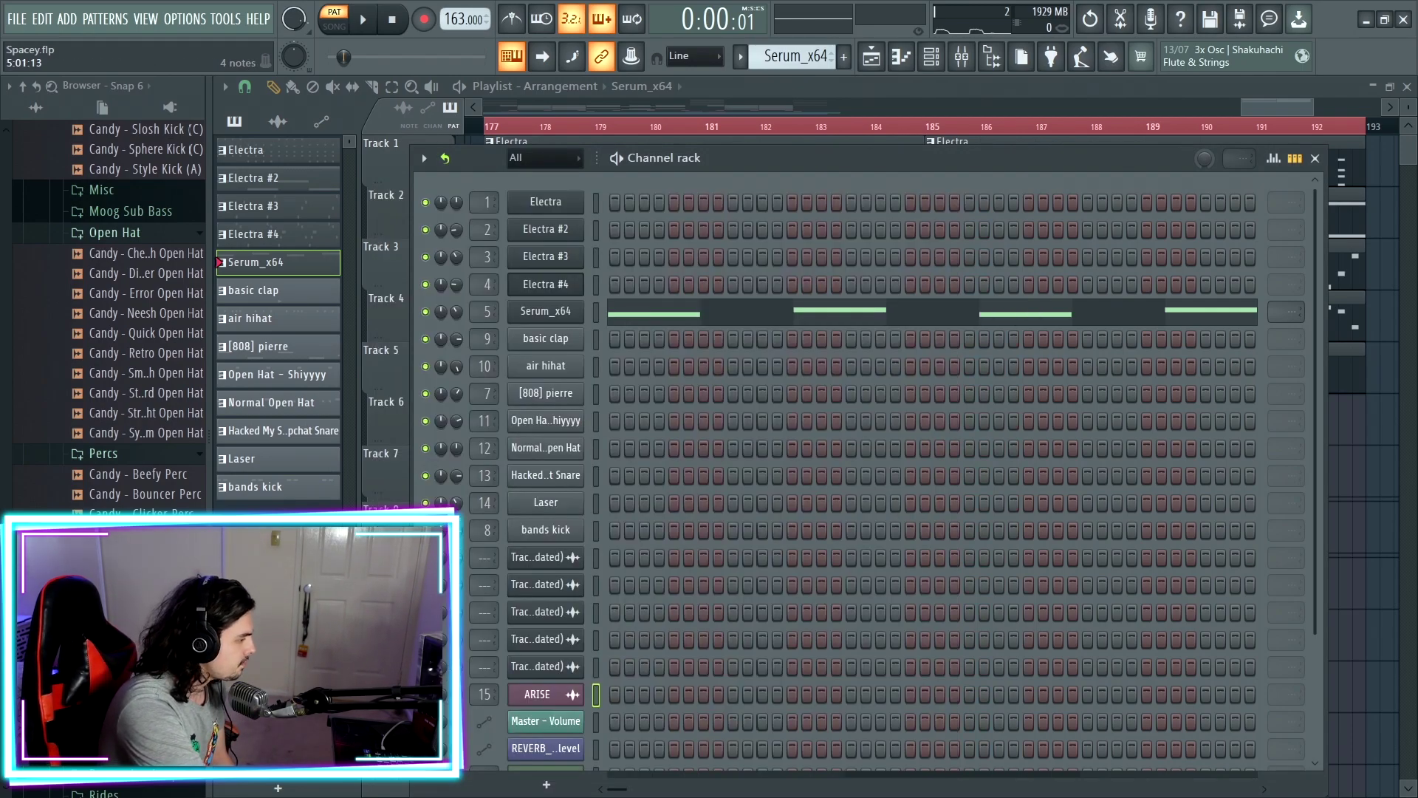
Open Serum_x64 in the piano roll and point out its first two notes, A#6 and B6.
{"action": "left_click", "coordinate": [1034, 305]}
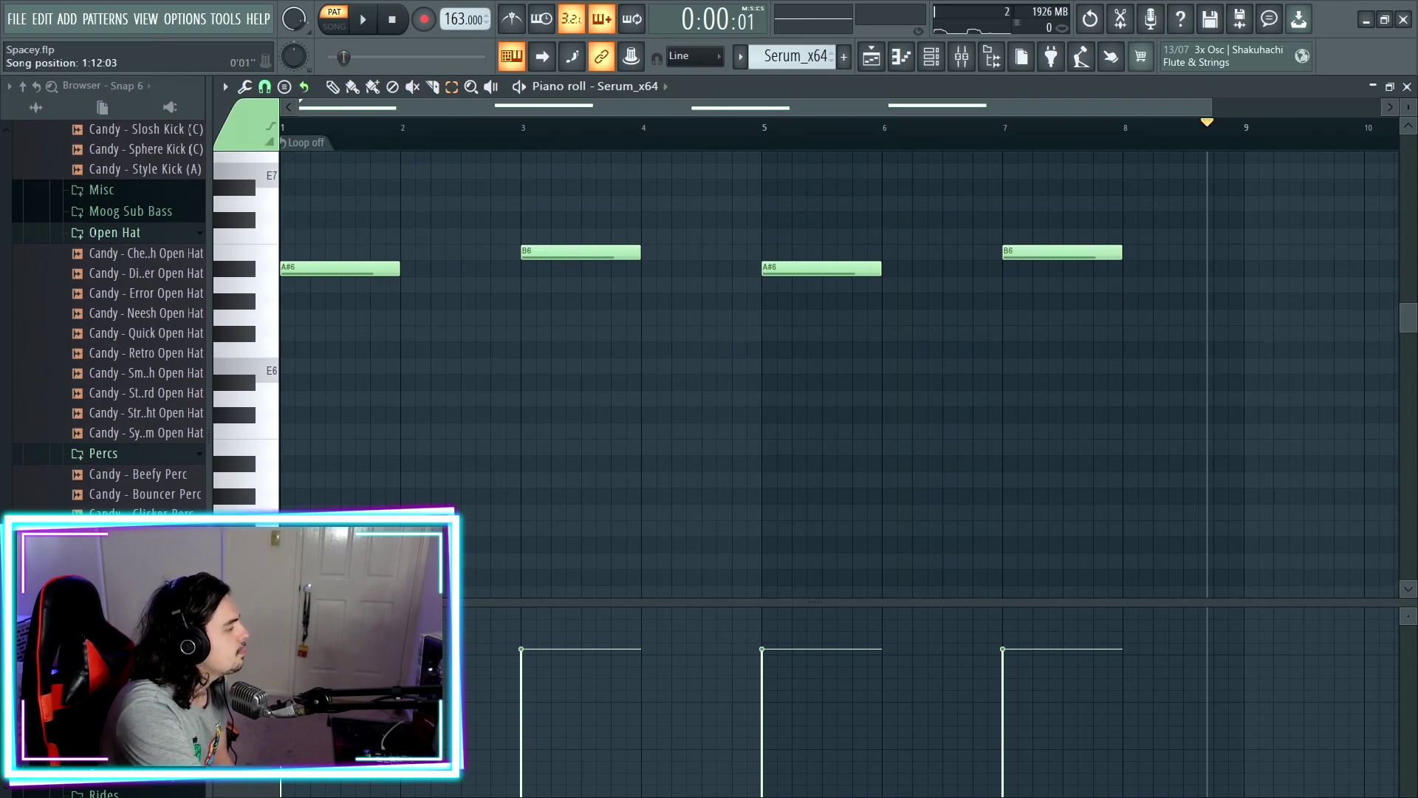
{"action": "left_click", "coordinate": [345, 267]}
{"action": "left_click", "coordinate": [591, 252]}
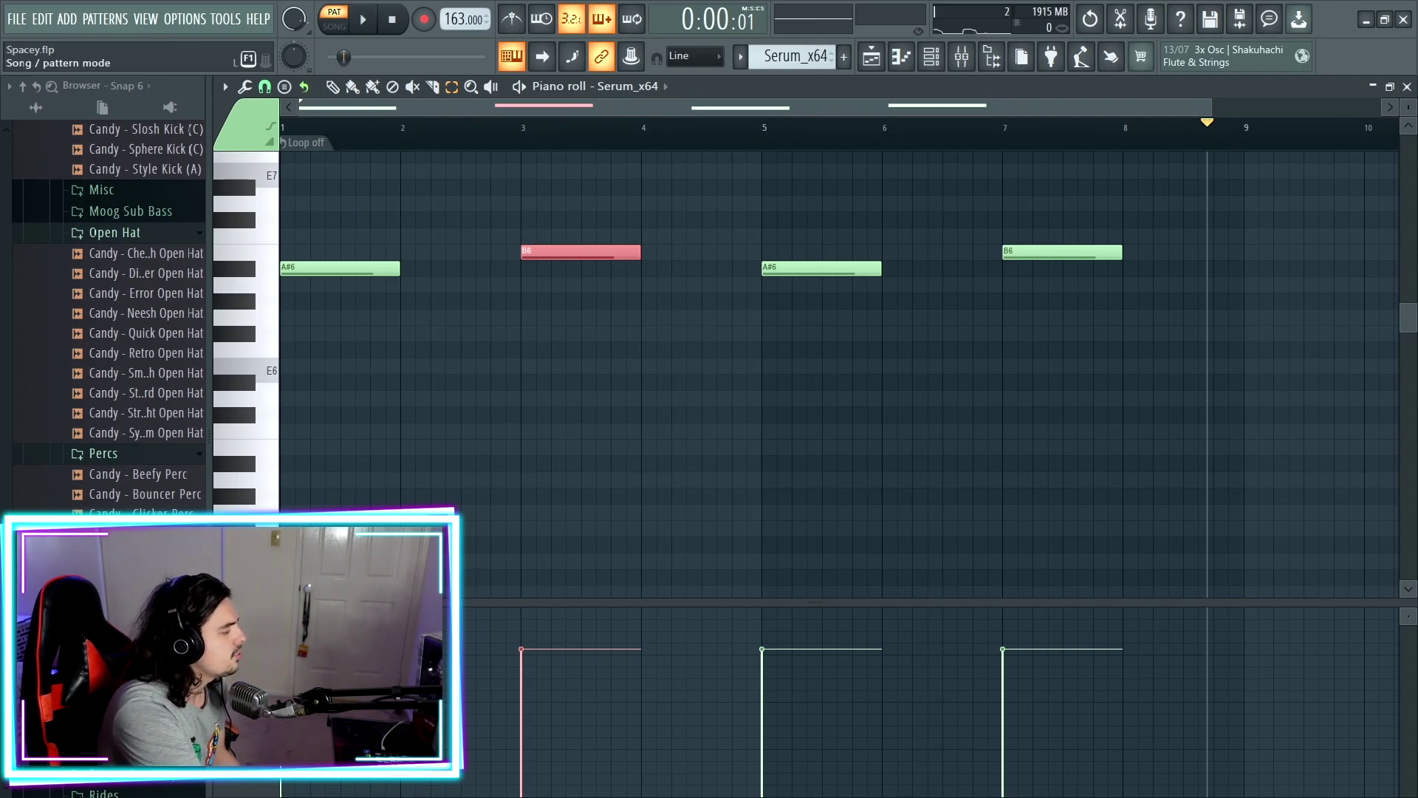
Play the Serum_x64 pattern from the start, stop it and bring up the mixer to check its effects.
{"action": "key", "text": "space"}
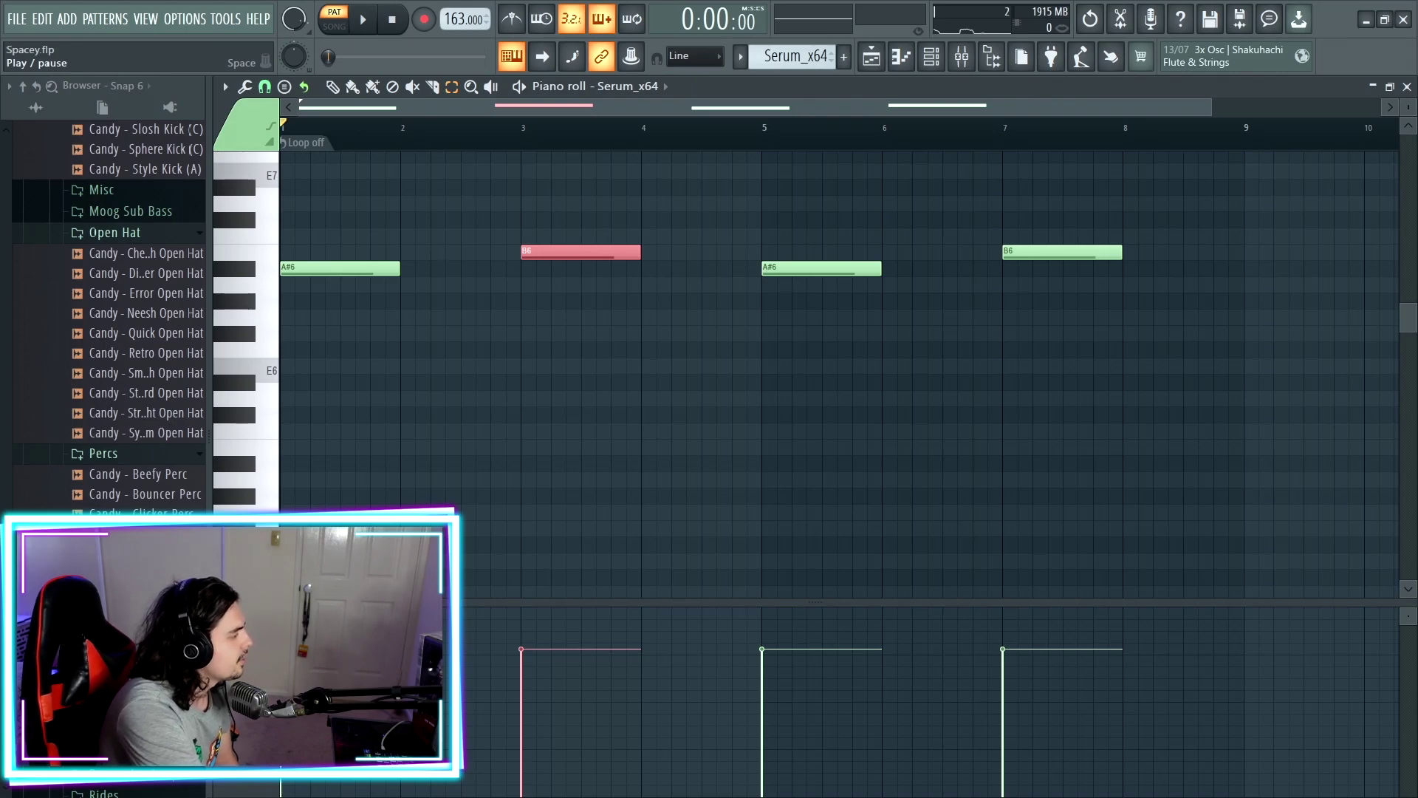
{"action": "key", "text": "space"}
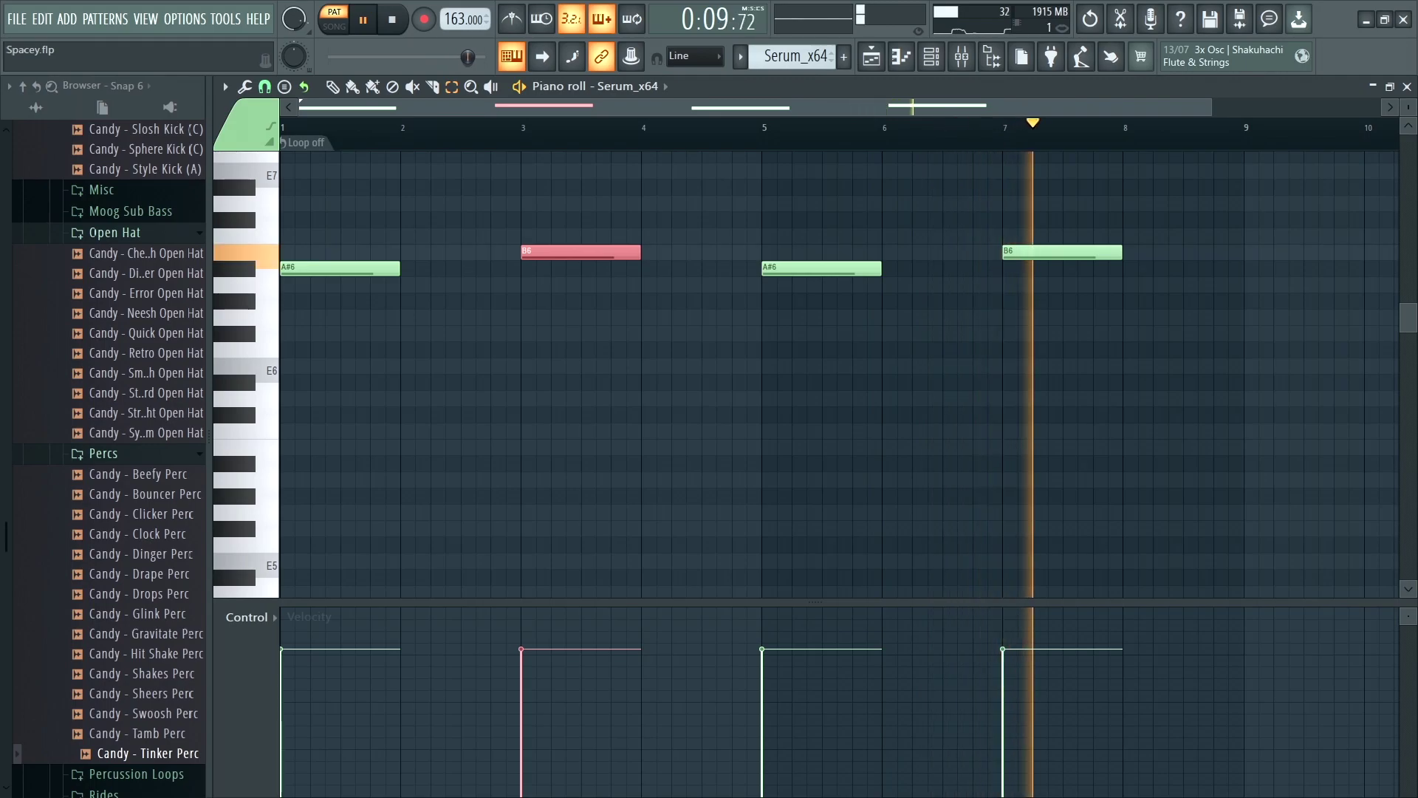
{"action": "key", "text": "space"}
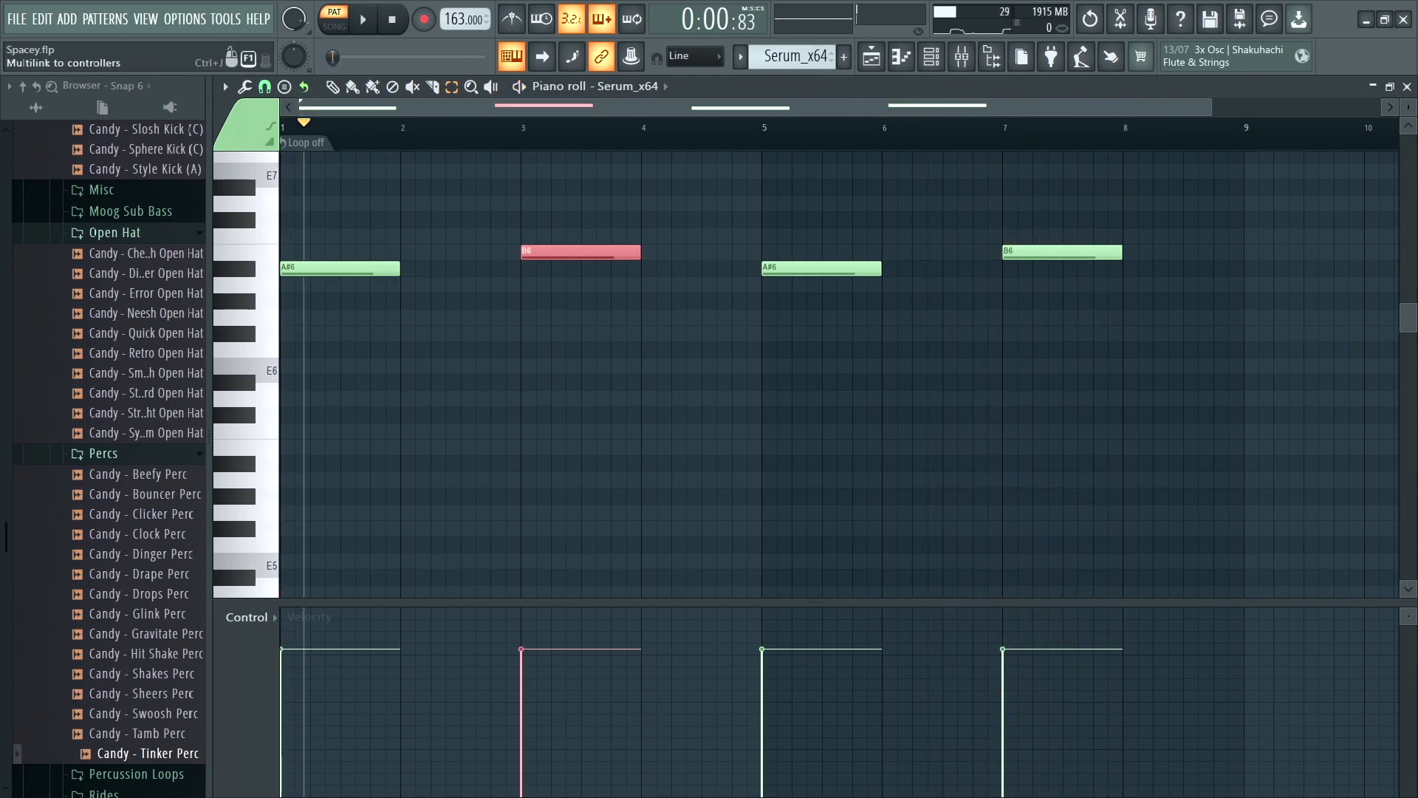
{"action": "key", "text": "F9"}
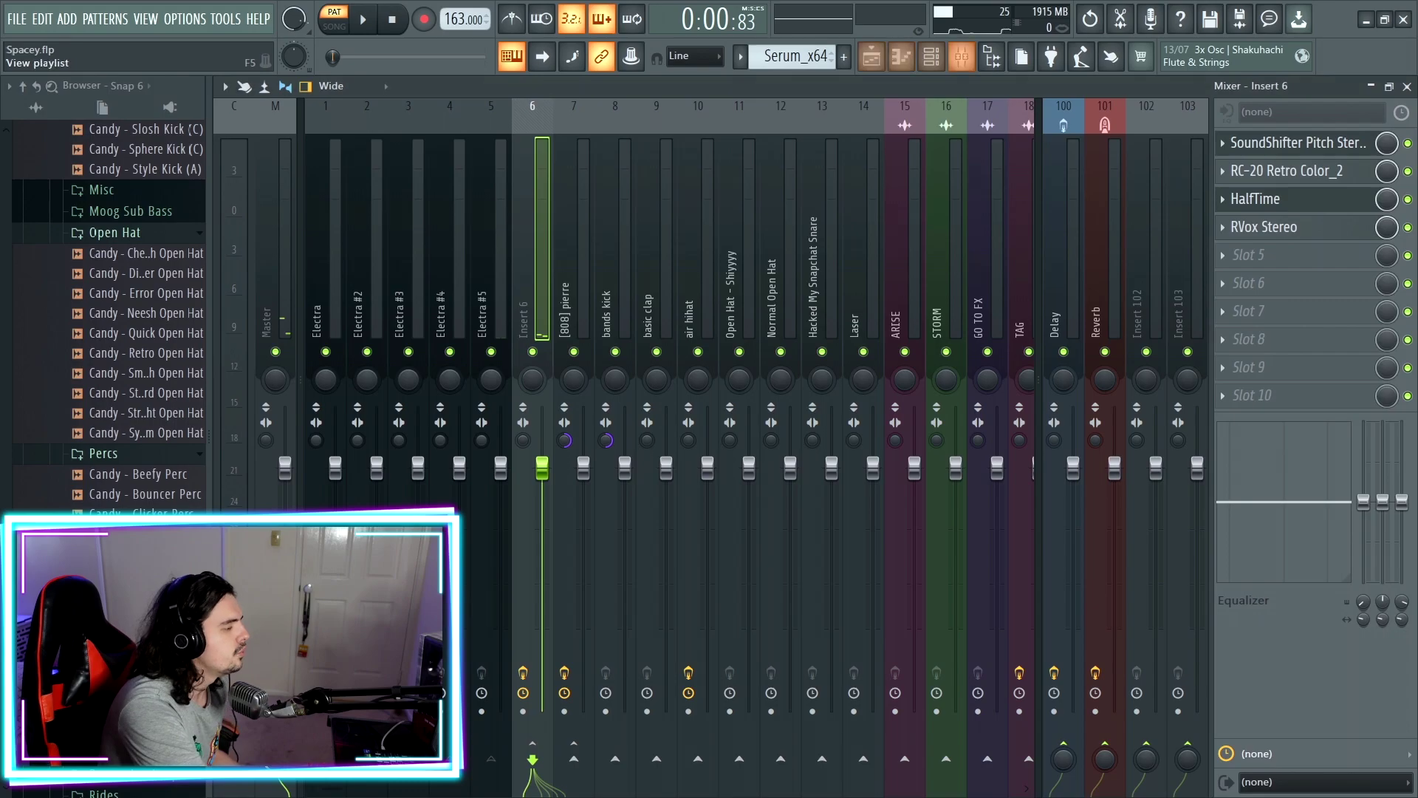
Play the selected playlist section from bar 177 in song mode to hear all melody layers together, pausing after it loops.
{"action": "key", "text": "F5"}
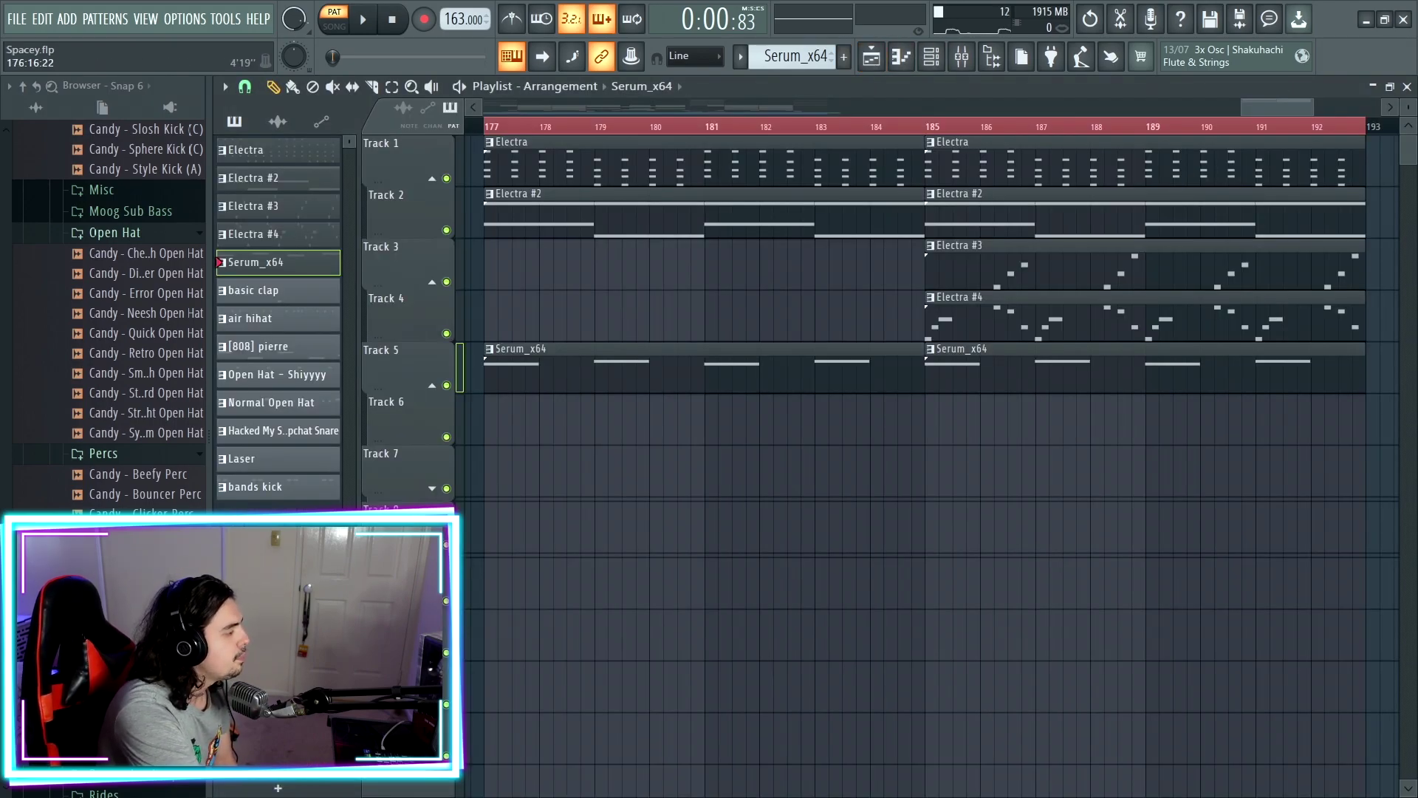
{"action": "key", "text": "l"}
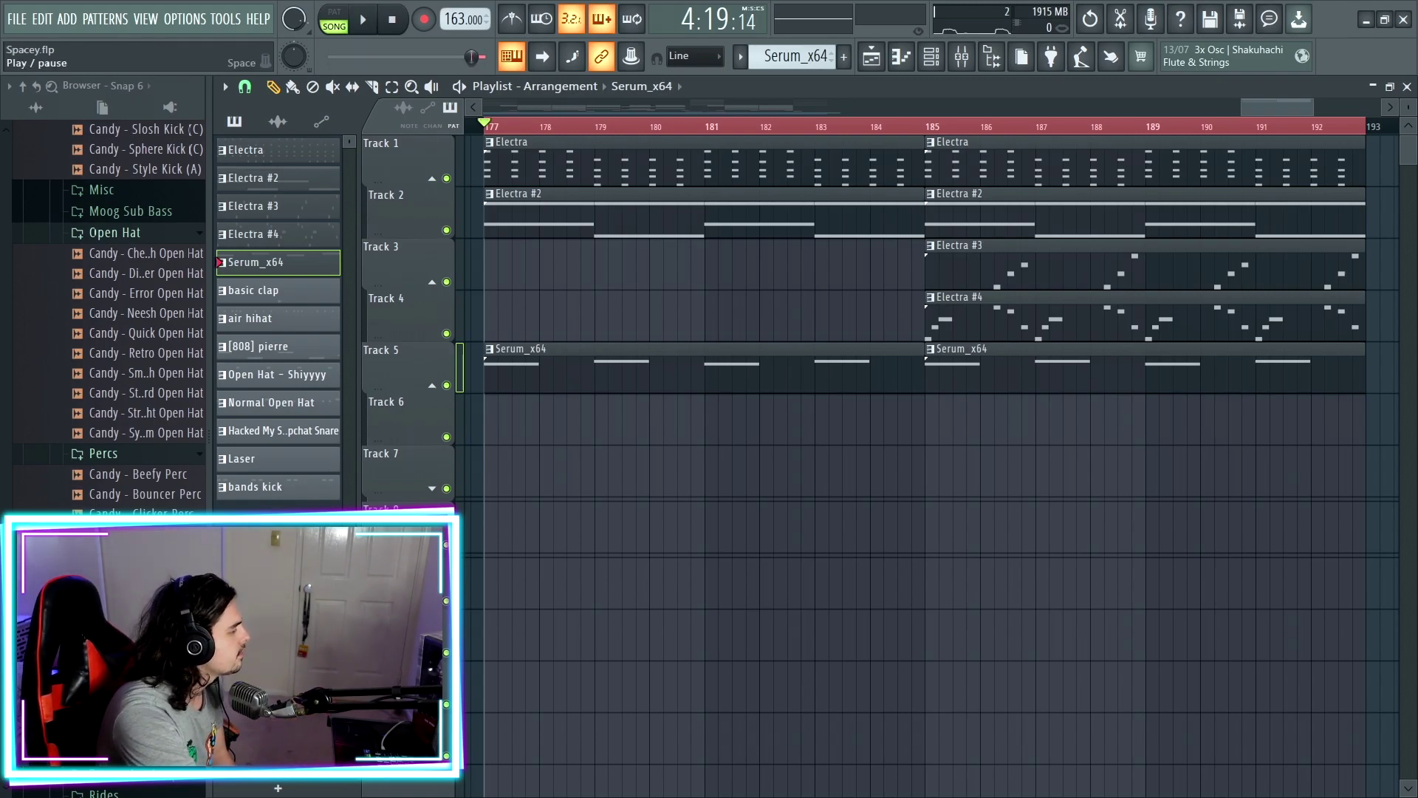
{"action": "key", "text": "space"}
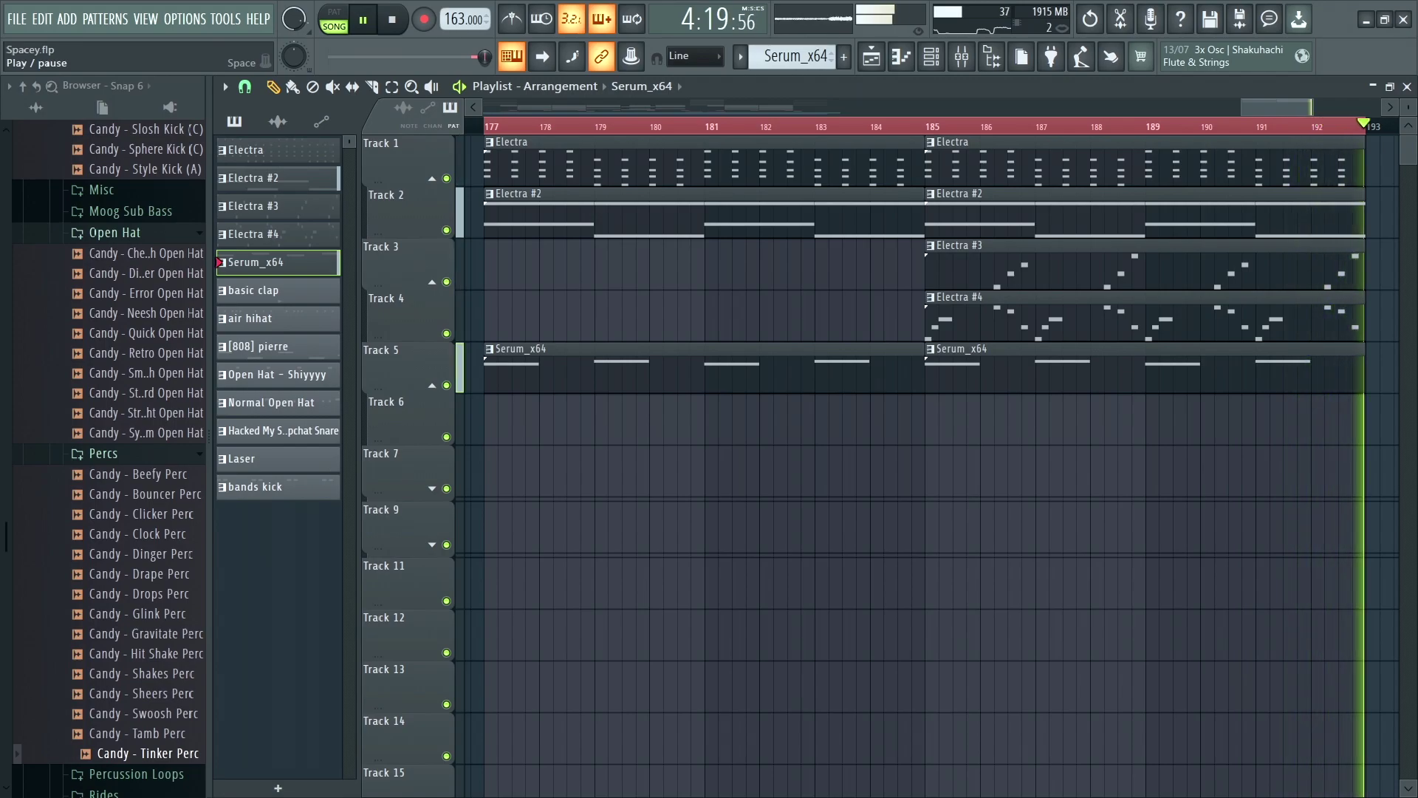
{"action": "key", "text": "space"}
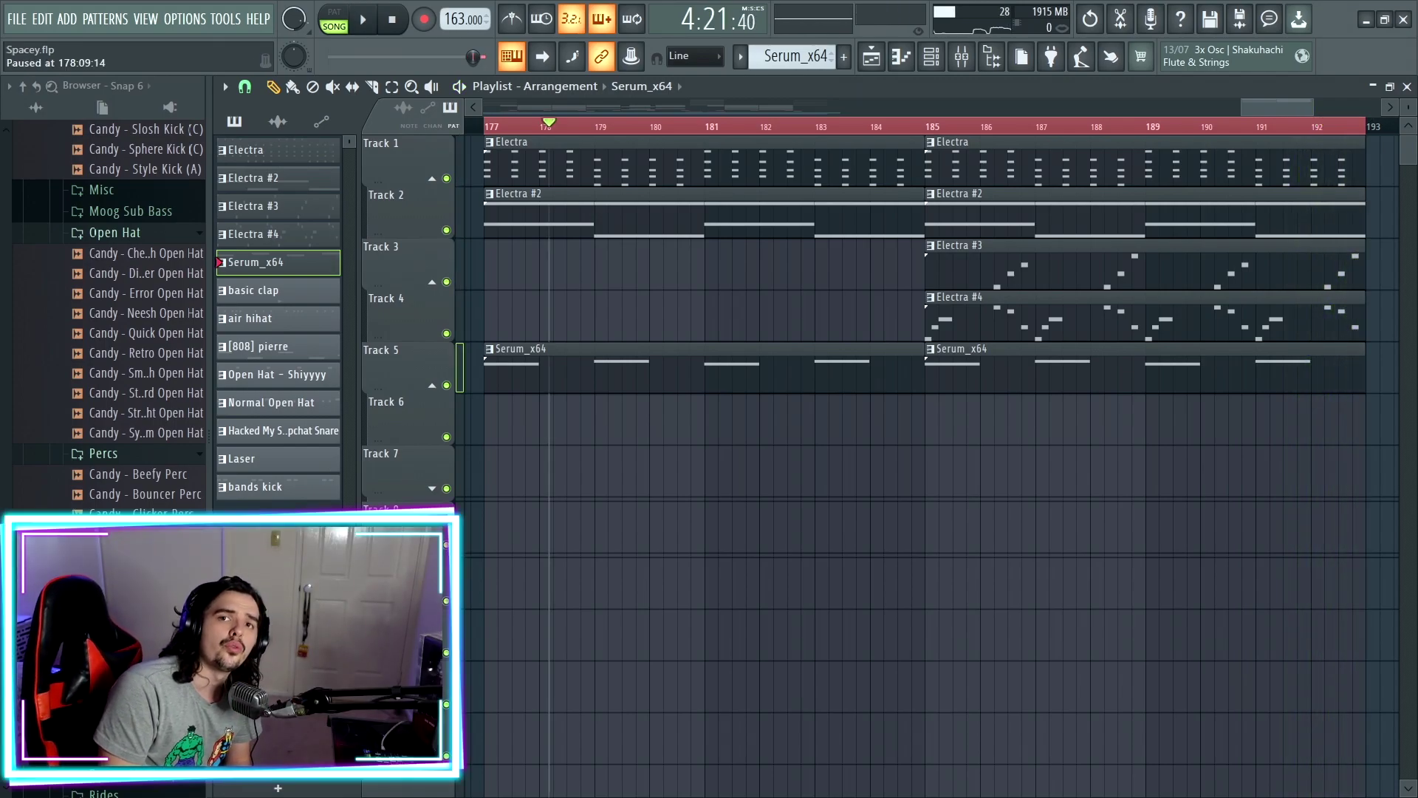